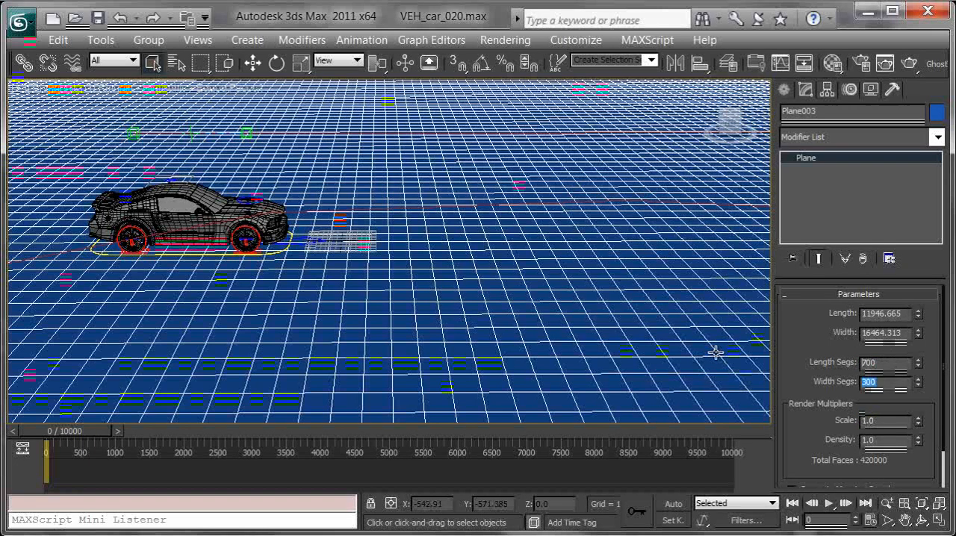
Step: Set the ground plane's width segments to 700
text(700)
key(Return)
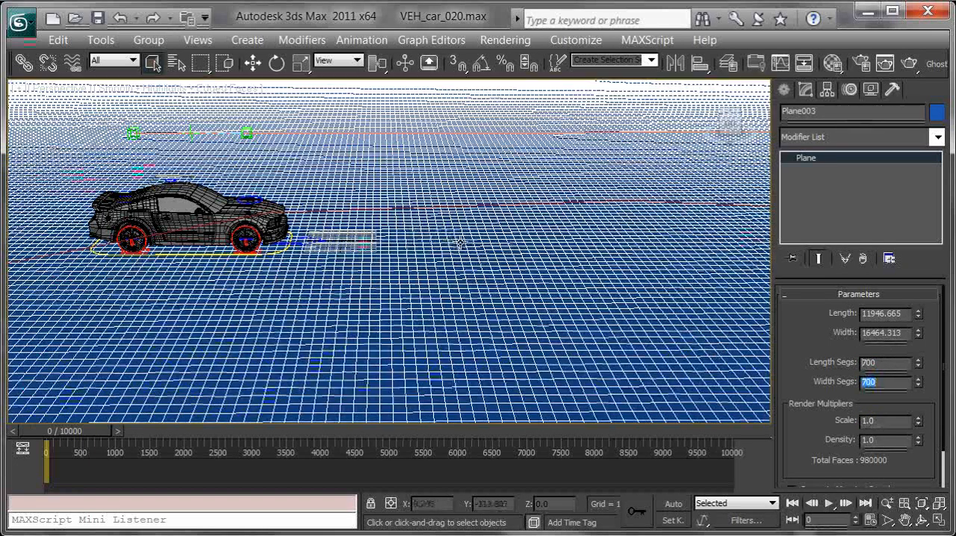
middle_drag(435, 278, 327, 332)
alt+middle_drag(363, 260, 464, 271)
scroll(514, 246, down, 6)
scroll(451, 265, up, 10)
scroll(483, 279, down, 15)
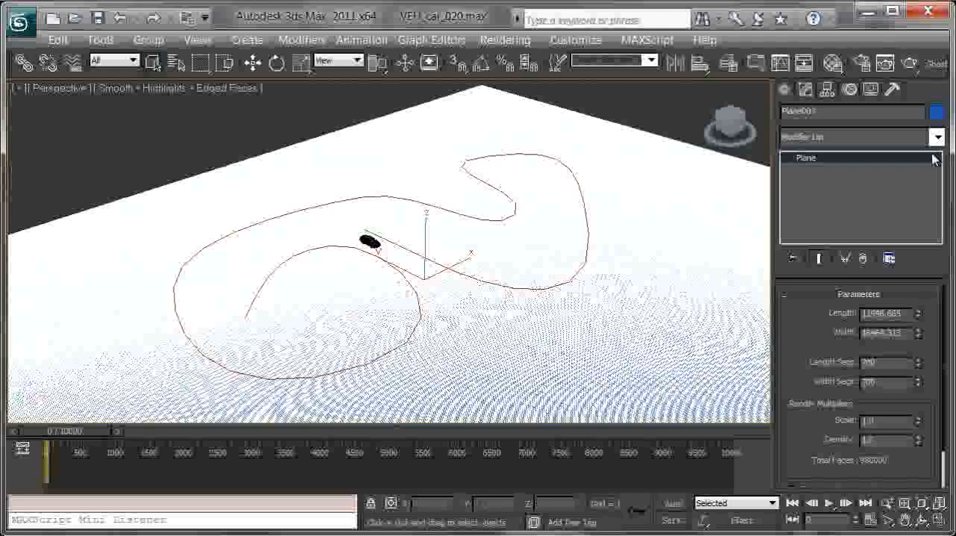
Step: Add a Noise modifier to the ground plane and set its Y and Z strength to 10
click(937, 137)
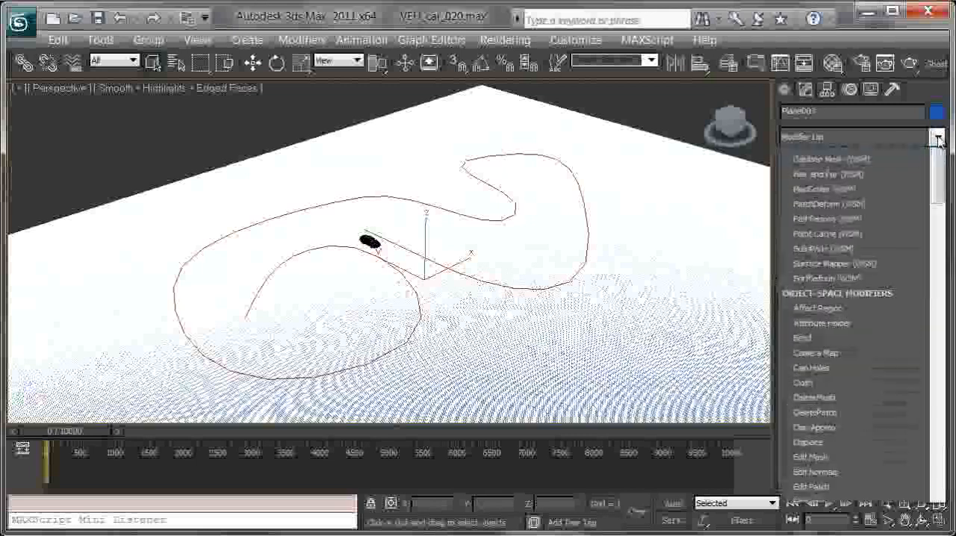
drag(937, 168, 935, 336)
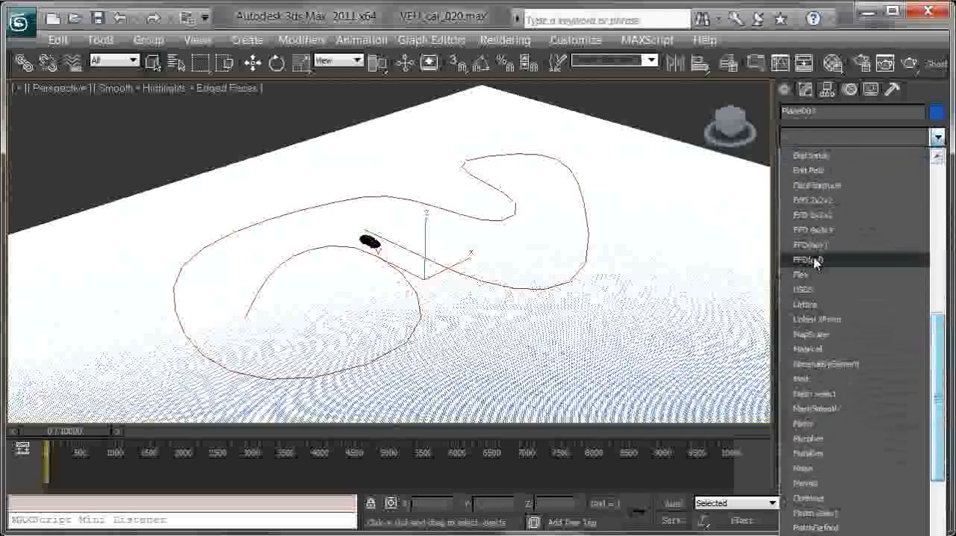
click(831, 468)
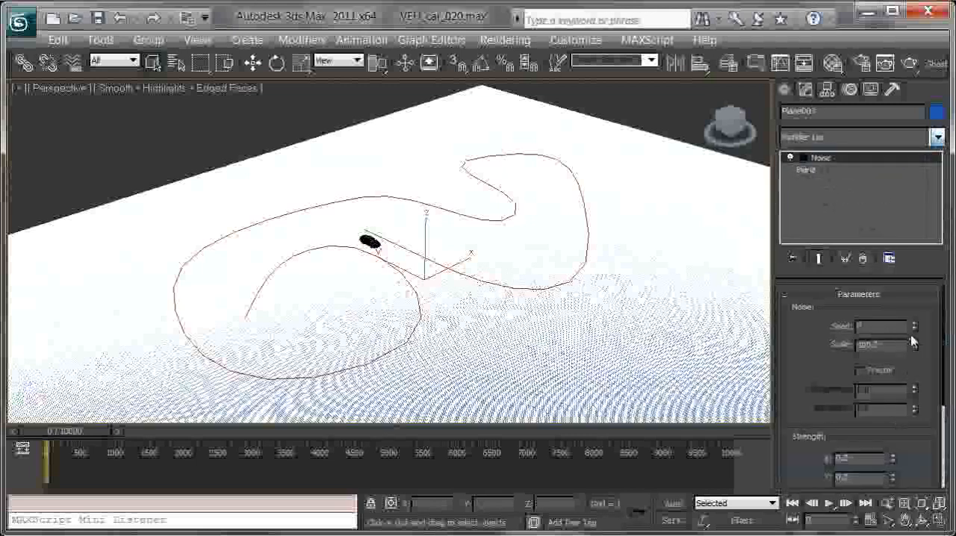
scroll(807, 395, down, 3)
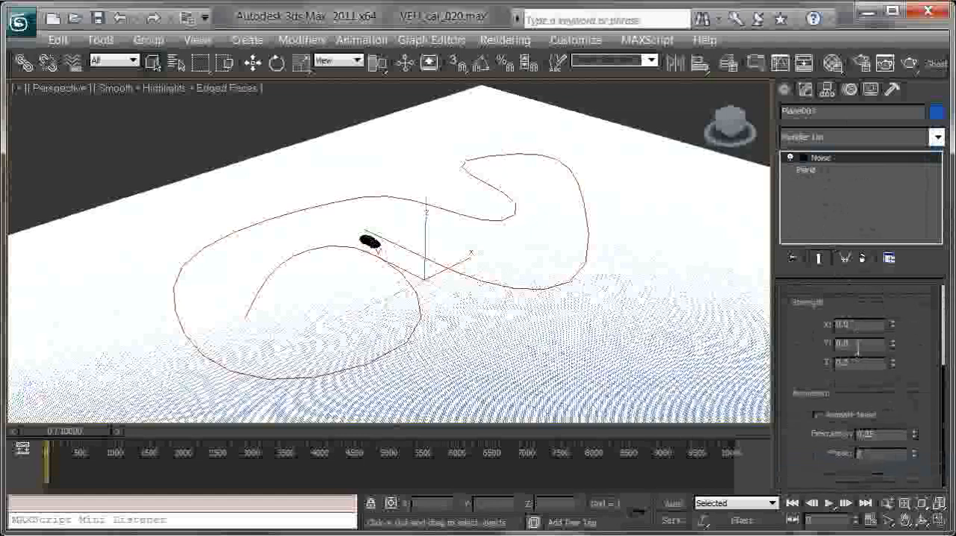
text(0)
text(5)
key(Return)
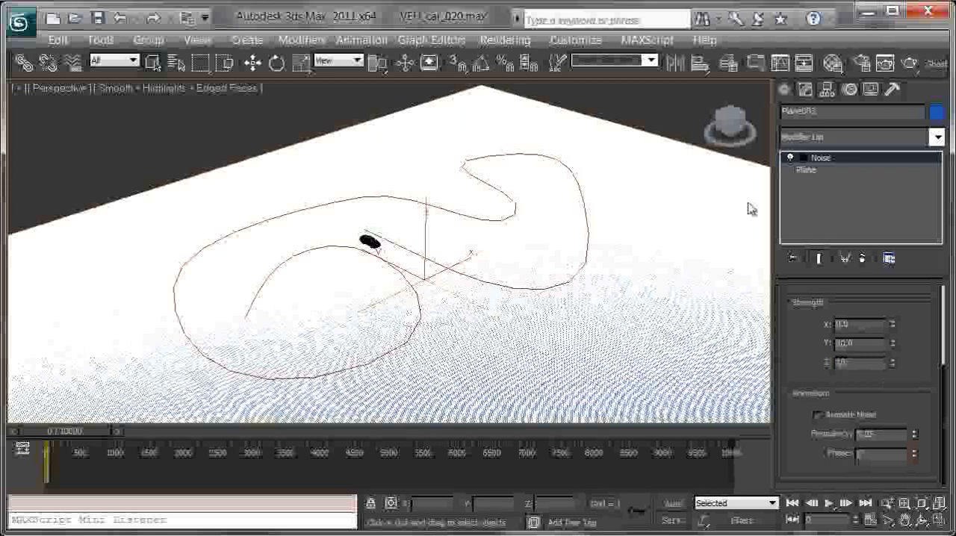
key(Return)
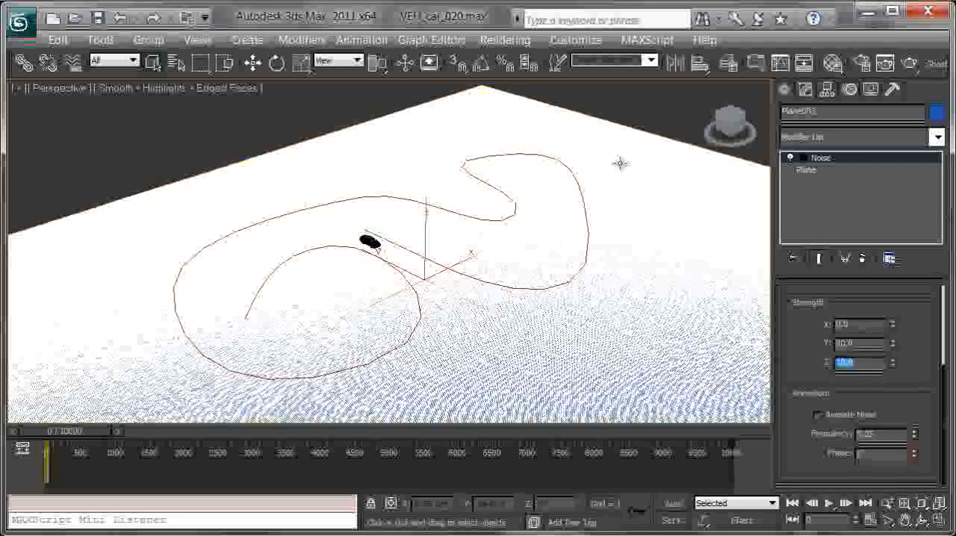
alt+middle_drag(399, 207, 497, 259)
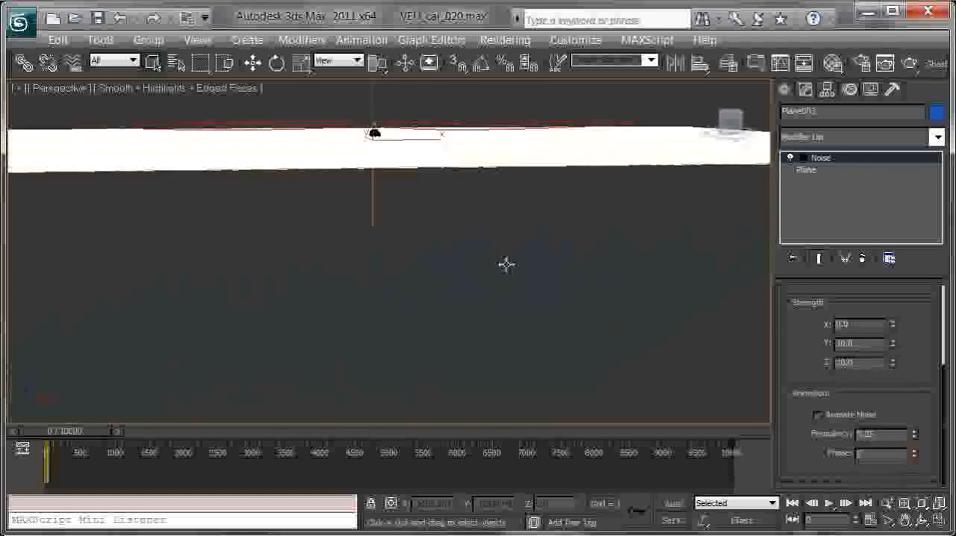
Step: Set the base plane's length and width segments to 200
click(807, 170)
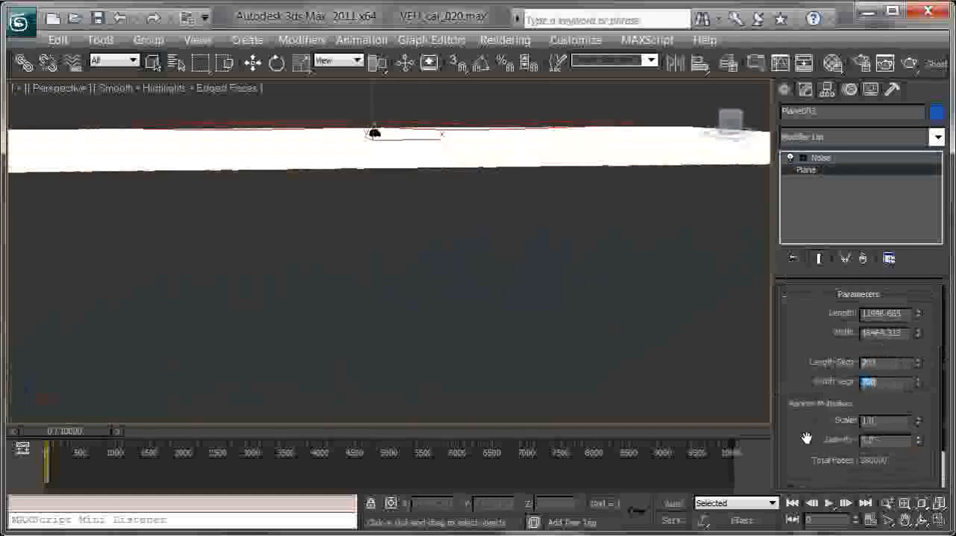
alt+middle_drag(507, 135, 600, 239)
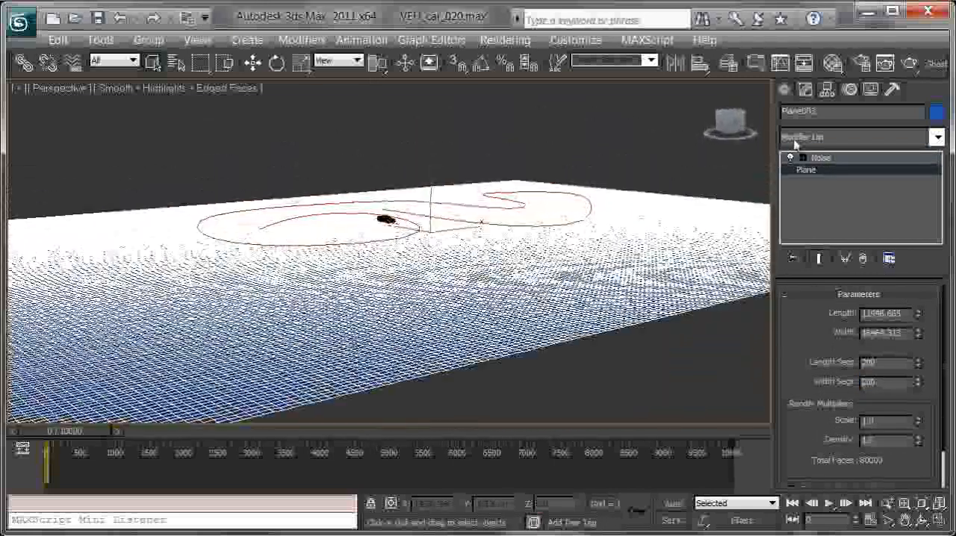
Step: Set the Noise modifier's strength to 200 in Y and Z, and to 100 in X
click(823, 158)
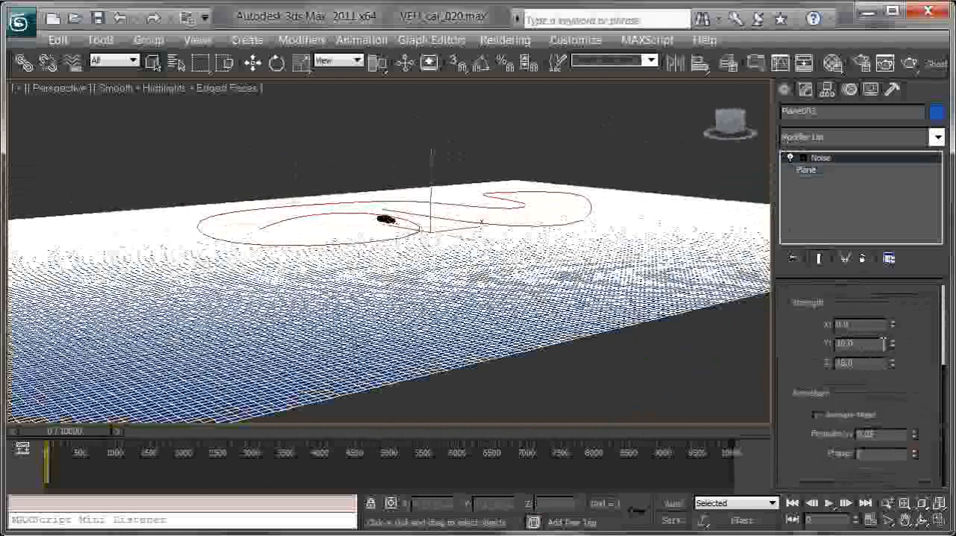
drag(894, 344, 878, 7)
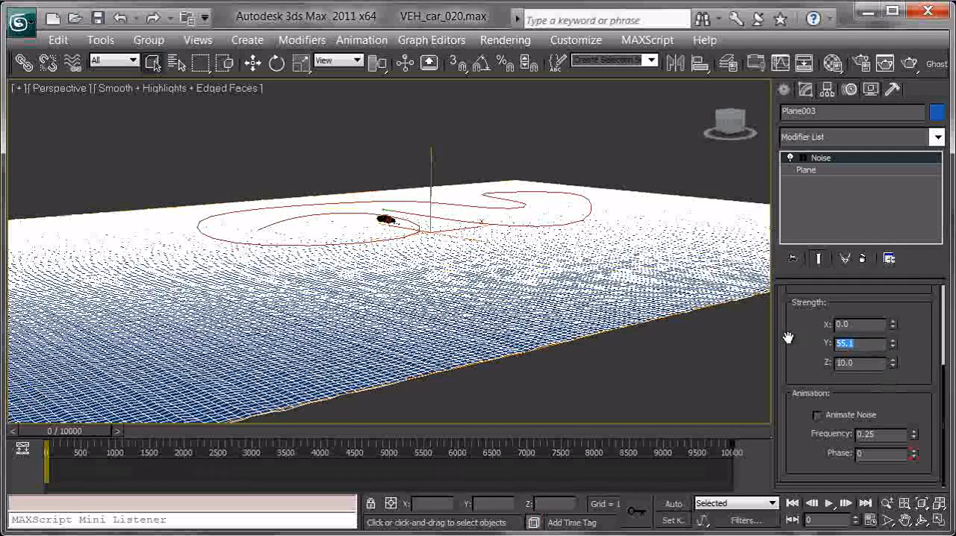
key(Tab)
text(200)
key(Return)
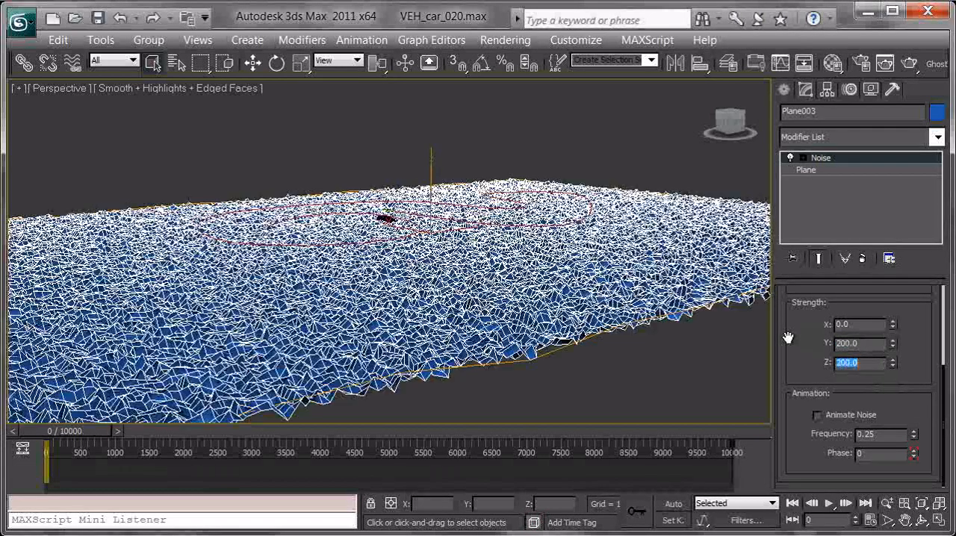
alt+middle_drag(559, 256, 894, 359)
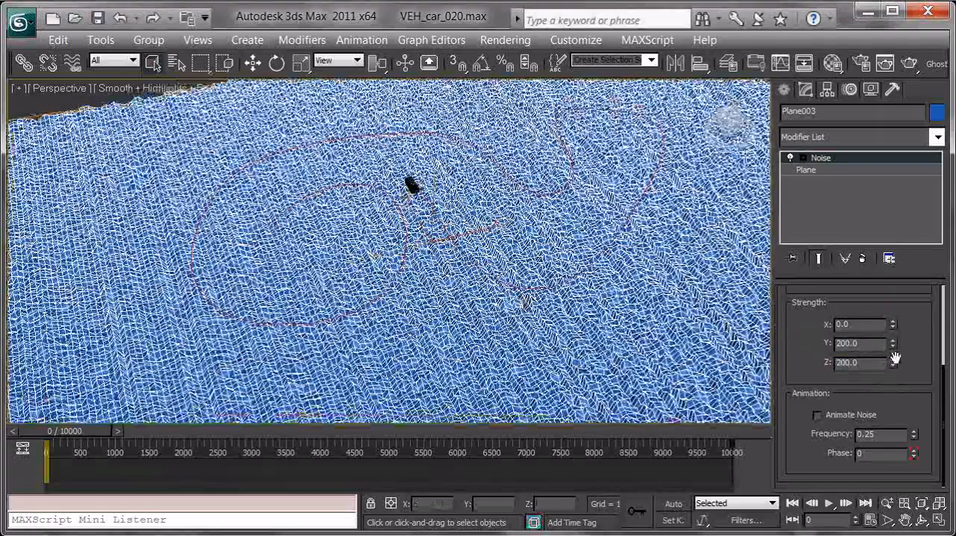
alt+middle_drag(732, 328, 644, 264)
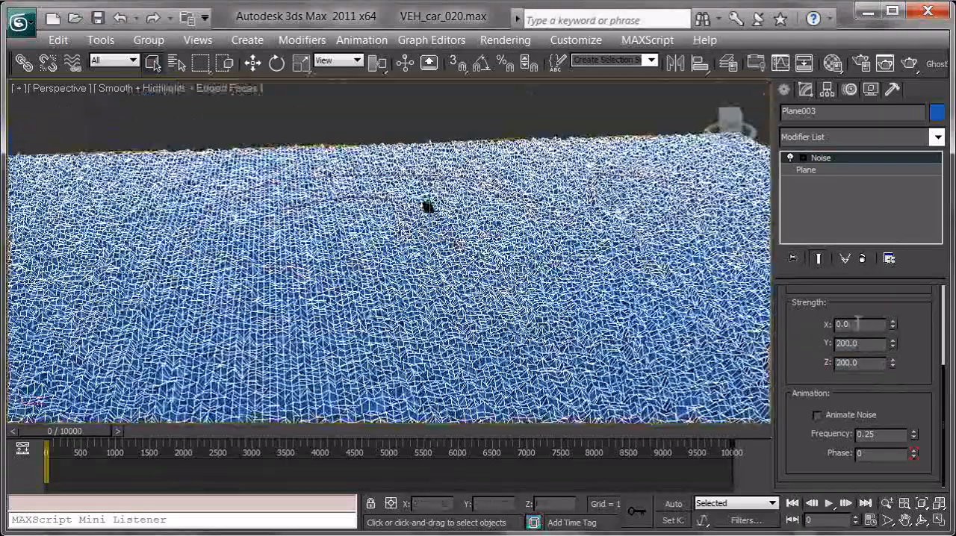
key(Return)
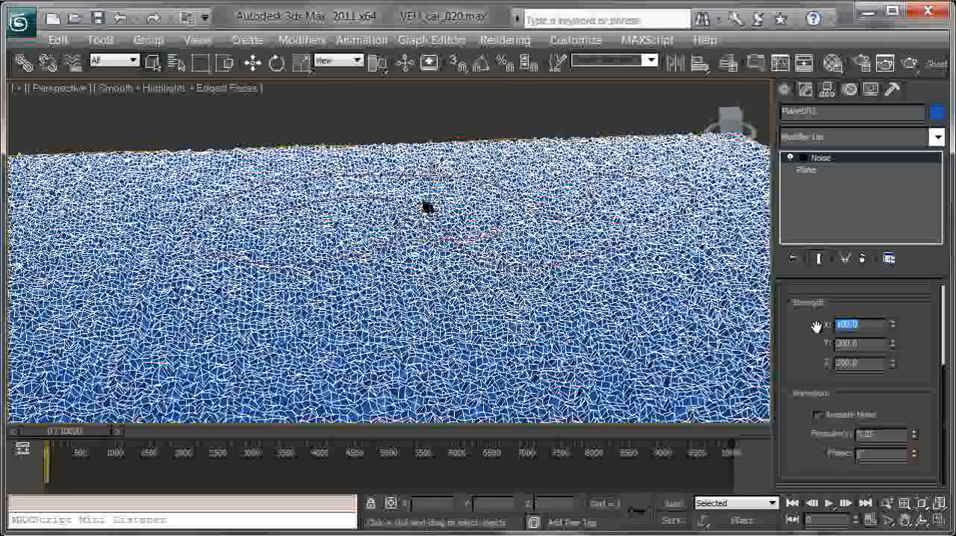
Step: Set the Noise modifier's Y and Z strength to 100
drag(893, 347, 888, 399)
drag(893, 363, 886, 437)
scroll(813, 418, up, 3)
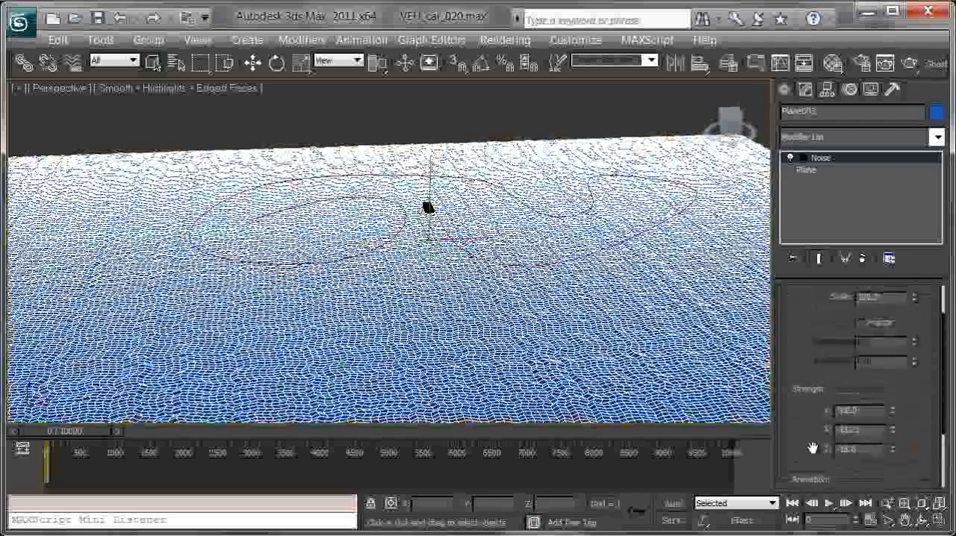
click(861, 371)
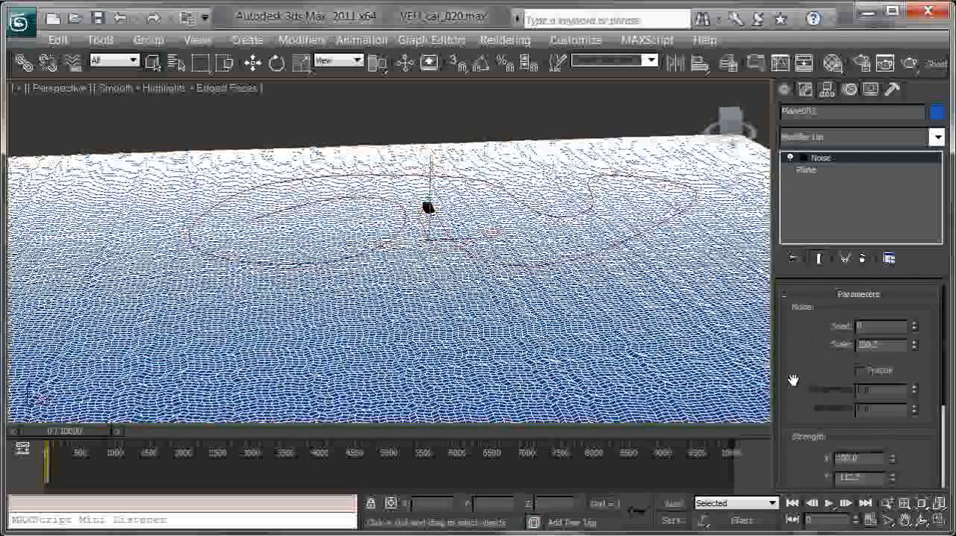
scroll(792, 378, down, 5)
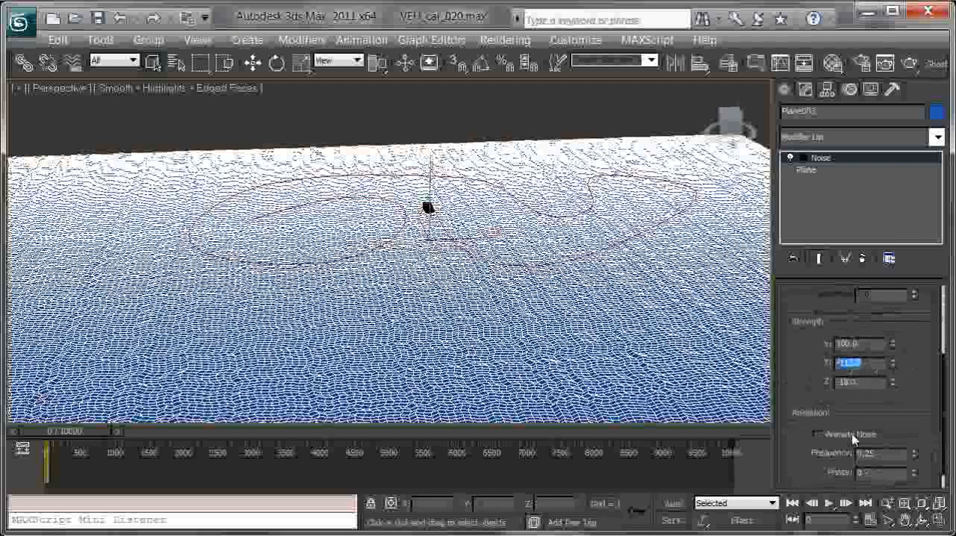
key(Tab)
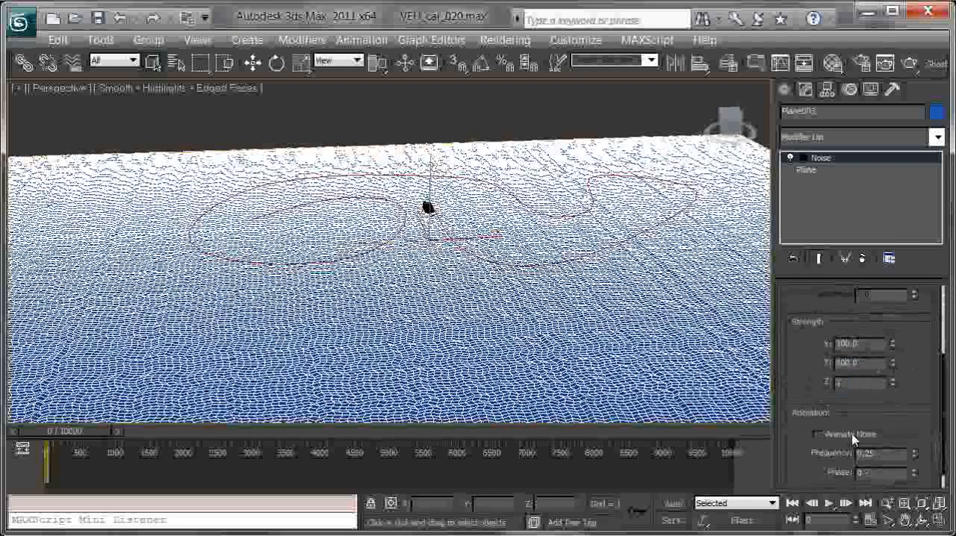
key(Return)
Step: Increase the Noise modifier's scale until the ground plane forms broad, smooth undulations
scroll(820, 313, up, 3)
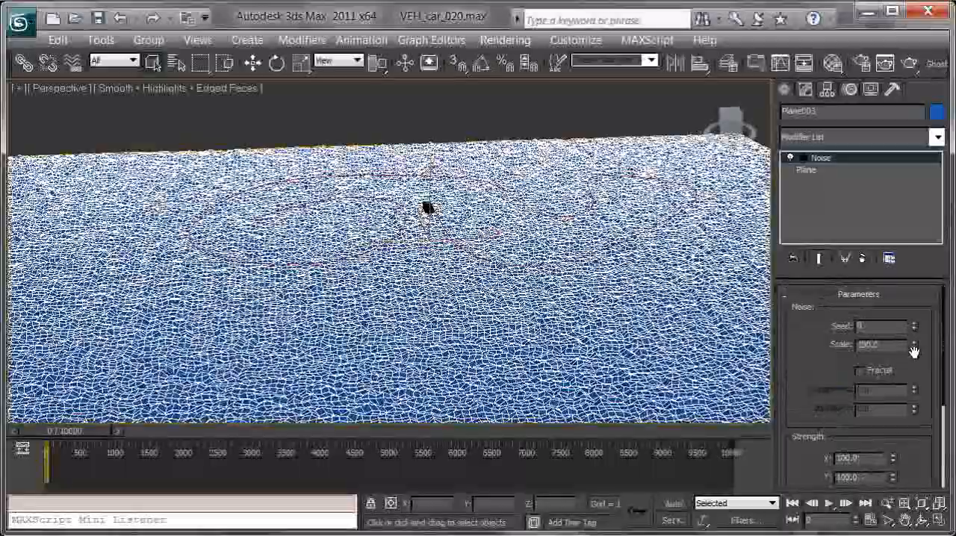
mouse_move(914, 346)
mouse_down()
mouse_move(914, 272)
mouse_move(922, 379)
mouse_move(923, 338)
mouse_move(924, 357)
mouse_up()
alt+middle_drag(622, 326, 617, 278)
Step: Adjust the Noise modifier's Y strength to about -1008 and increase its Z strength to shape tall rolling hills
scroll(926, 364, down, 5)
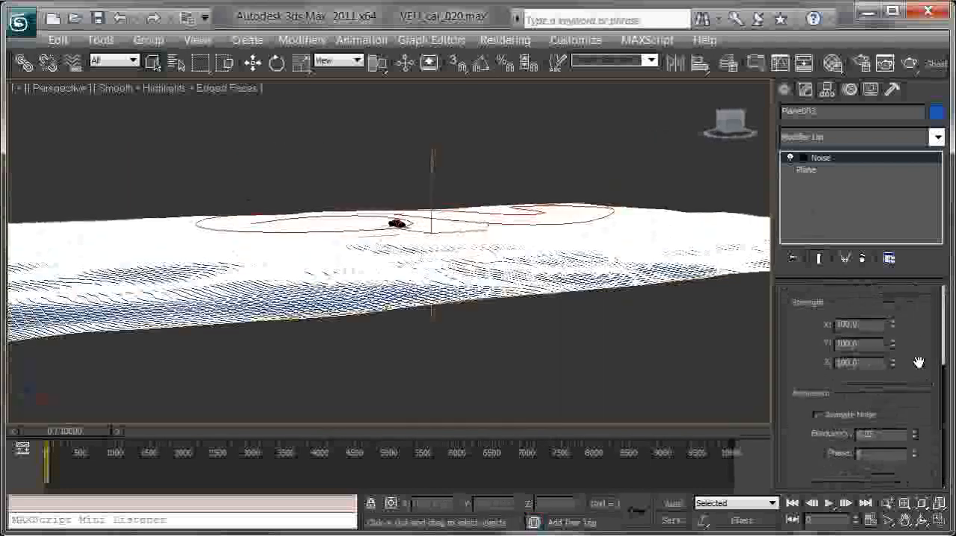
drag(886, 178, 876, 209)
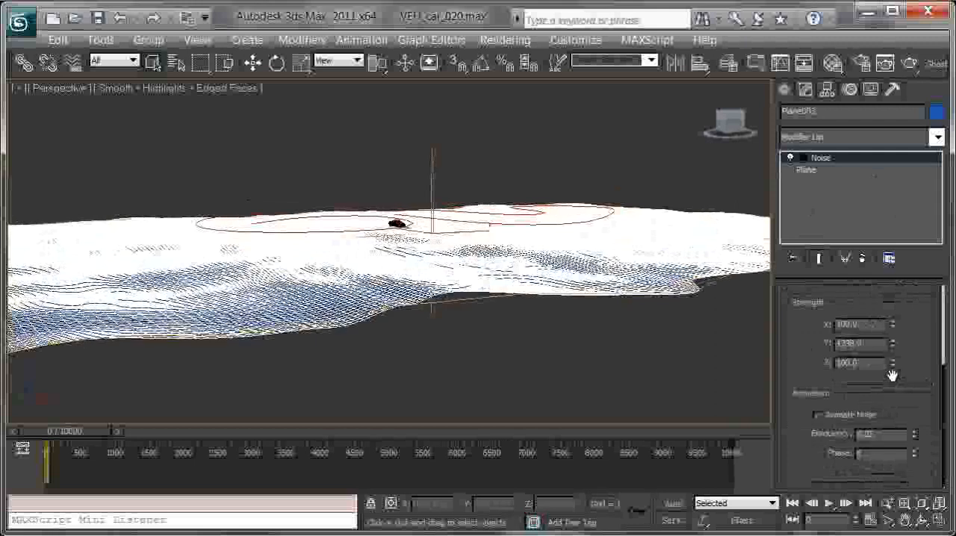
drag(897, 326, 901, 147)
mouse_move(488, 265)
middle_down()
mouse_move(506, 351)
mouse_move(485, 364)
mouse_move(513, 283)
mouse_move(493, 255)
middle_up()
scroll(490, 353, up, 4)
mouse_move(892, 343)
mouse_down()
mouse_move(900, 449)
mouse_move(897, 359)
mouse_up()
alt+middle_drag(528, 218, 439, 240)
scroll(502, 243, up, 2)
scroll(401, 224, up, 4)
middle_drag(528, 231, 403, 215)
alt+middle_drag(328, 224, 525, 201)
scroll(525, 203, down, 1)
Step: Move the hilly ground plane straight down in Z until its peaks lie below the car
key(w)
middle_drag(521, 290, 563, 264)
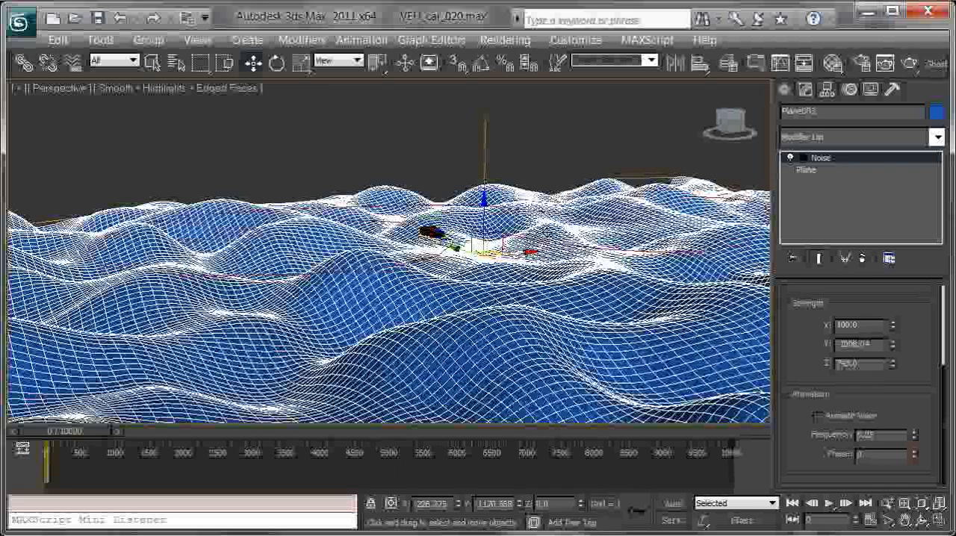
drag(488, 253, 499, 236)
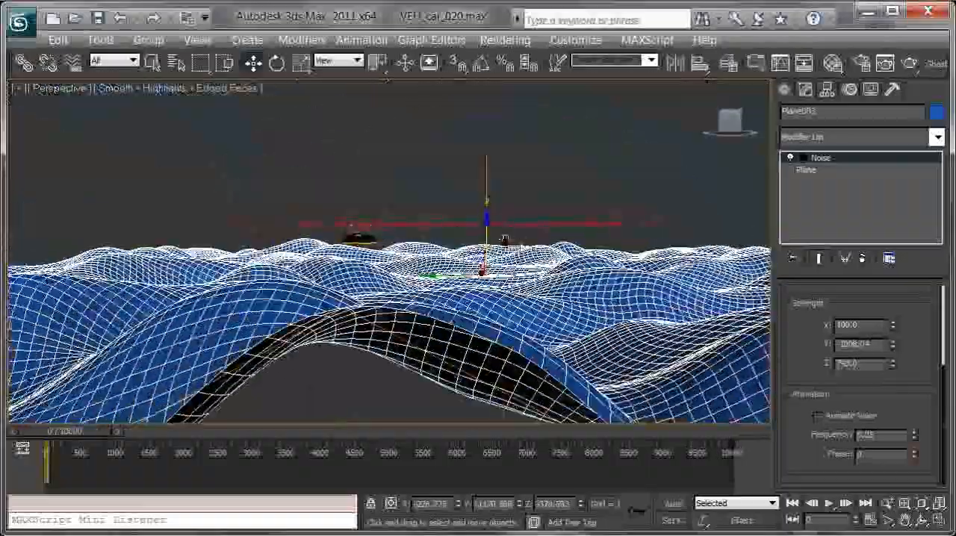
key(l)
scroll(489, 249, down, 5)
scroll(481, 262, down, 6)
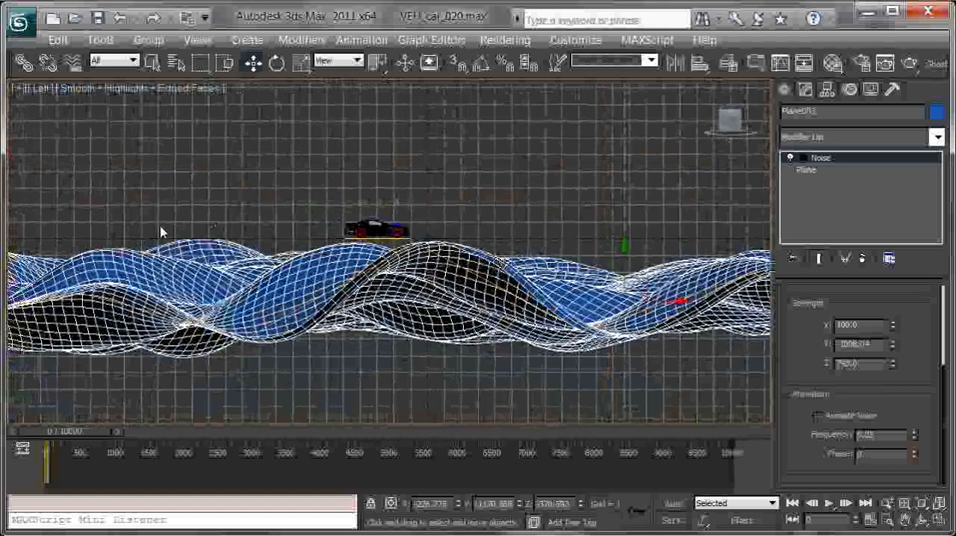
scroll(388, 233, down, 3)
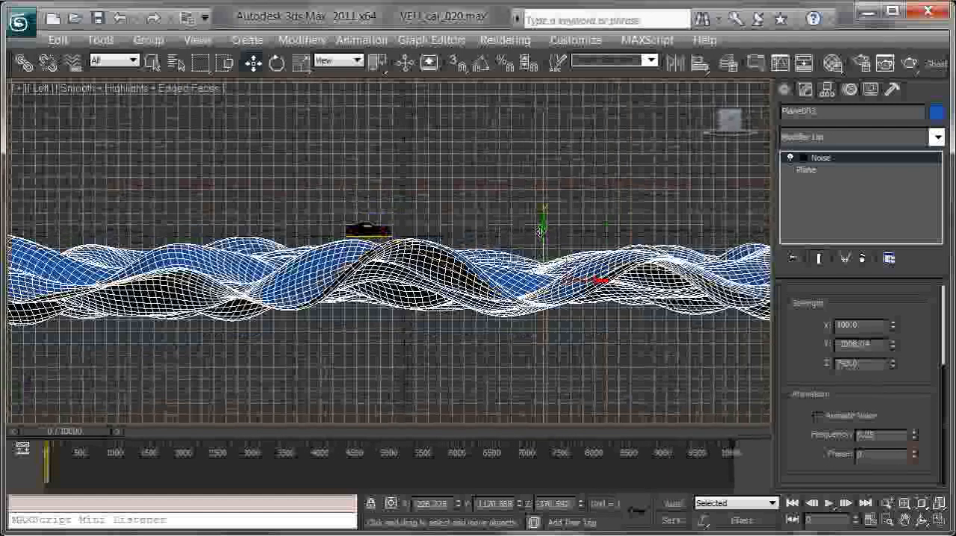
key(p)
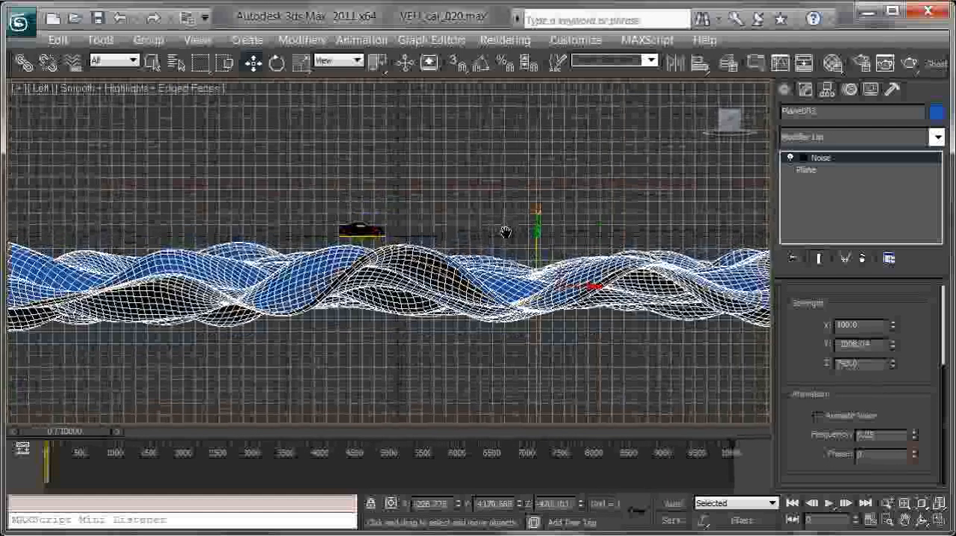
alt+middle_drag(502, 239, 409, 193)
Step: Deselect the terrain and show the car in the top view
scroll(450, 230, up, 6)
click(255, 100)
scroll(409, 194, up, 5)
alt+middle_drag(411, 226, 399, 177)
alt+middle_drag(462, 205, 366, 333)
key(t)
scroll(357, 323, down, 3)
middle_drag(435, 152, 459, 319)
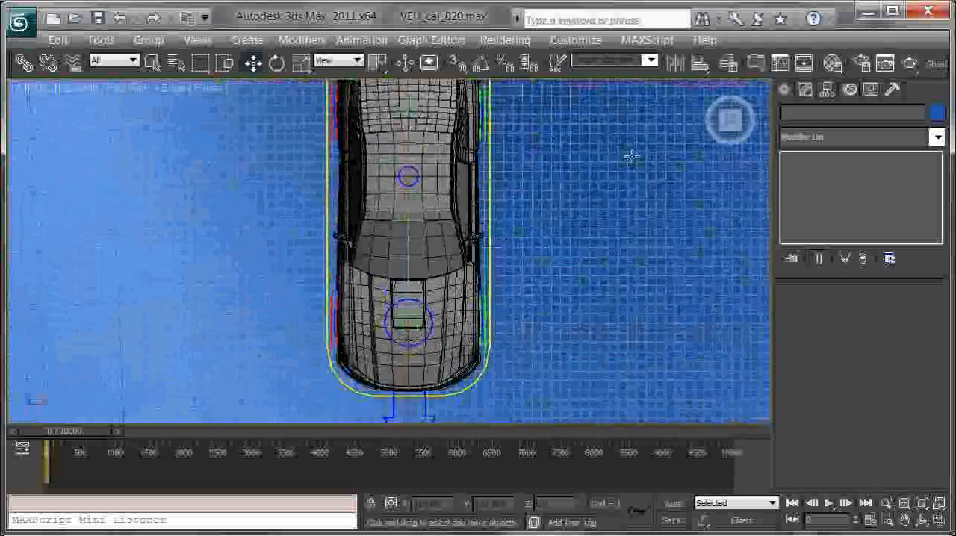
Step: Create a flat plane about 147 wide beside the car, with 2 length segments and 2 width segments
click(784, 91)
click(889, 275)
scroll(865, 352, down, 4)
text(2)
key(Tab)
text(2)
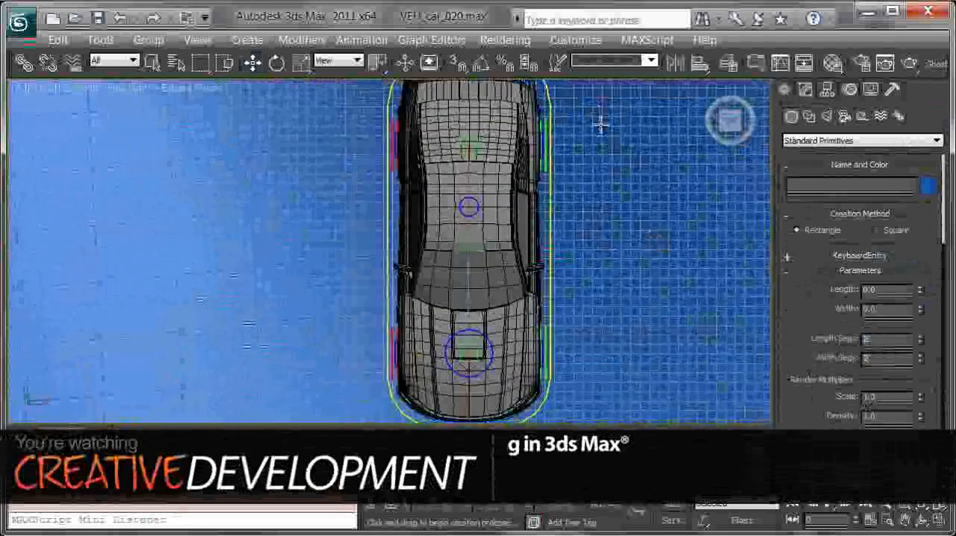
drag(598, 113, 739, 389)
middle_drag(727, 335, 631, 298)
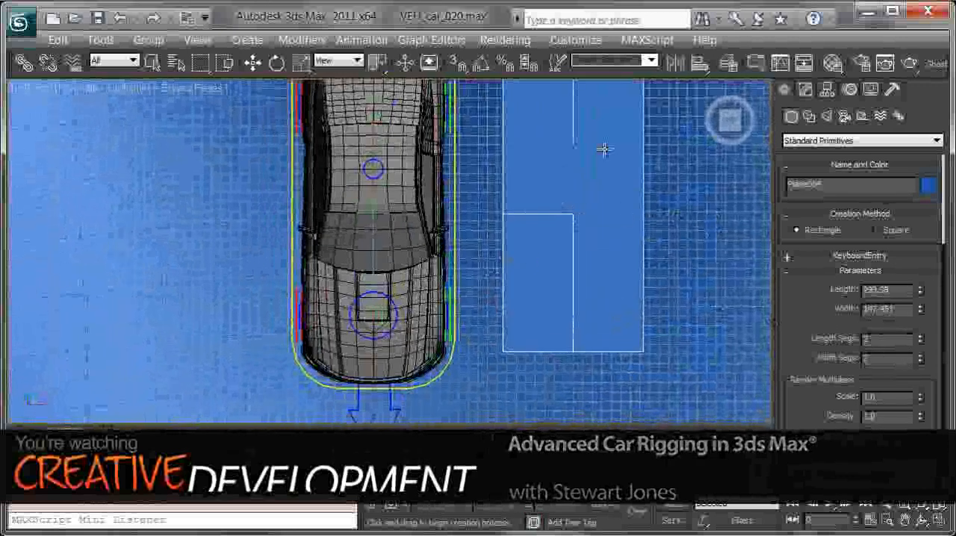
Step: Align the new plane to the car's root control, VEH_car_ROOT_CTRL
middle_drag(537, 188, 584, 220)
key(w)
key(alt+a)
click(521, 215)
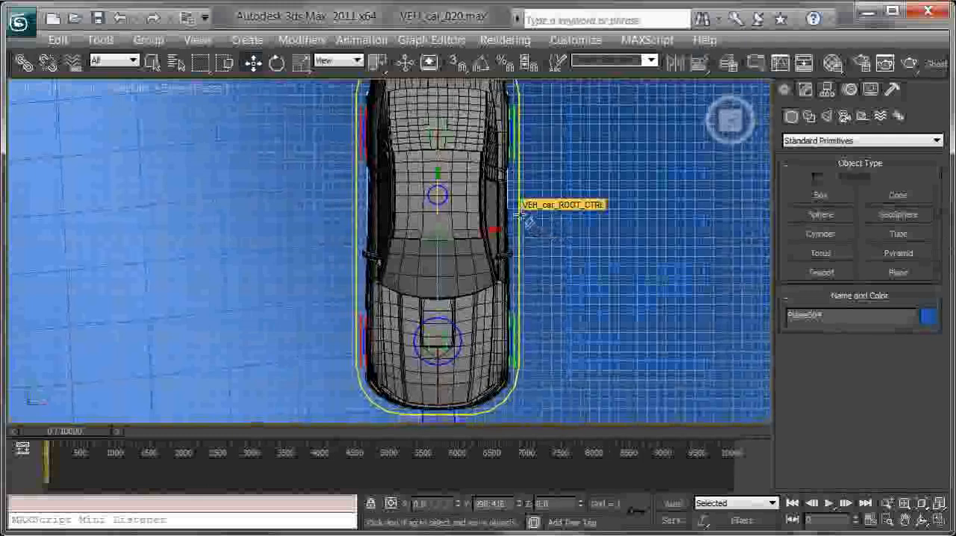
Step: Show the scene in wireframe and set the new plane's length to 390
mouse_move(488, 236)
middle_down()
mouse_move(524, 236)
mouse_move(536, 260)
middle_up()
key(F3)
scroll(535, 260, up, 3)
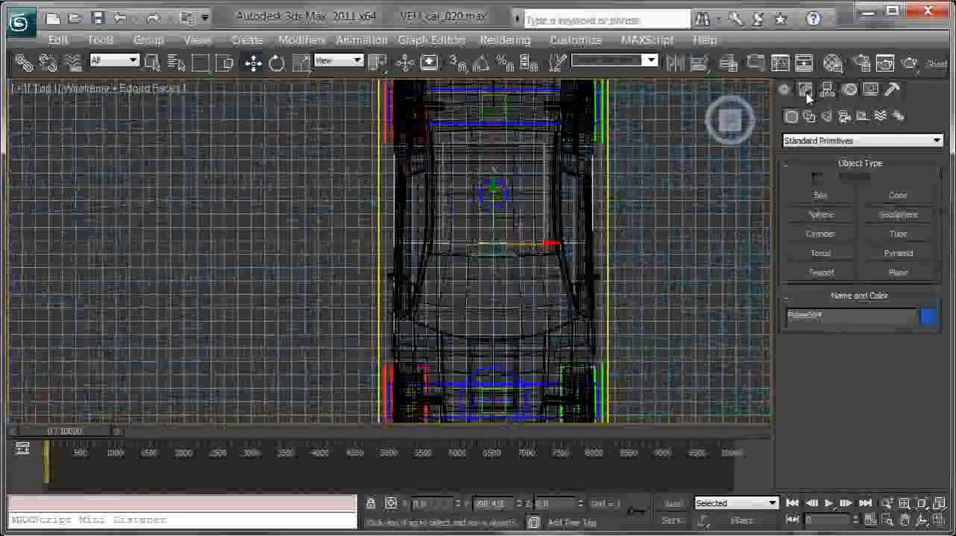
click(805, 90)
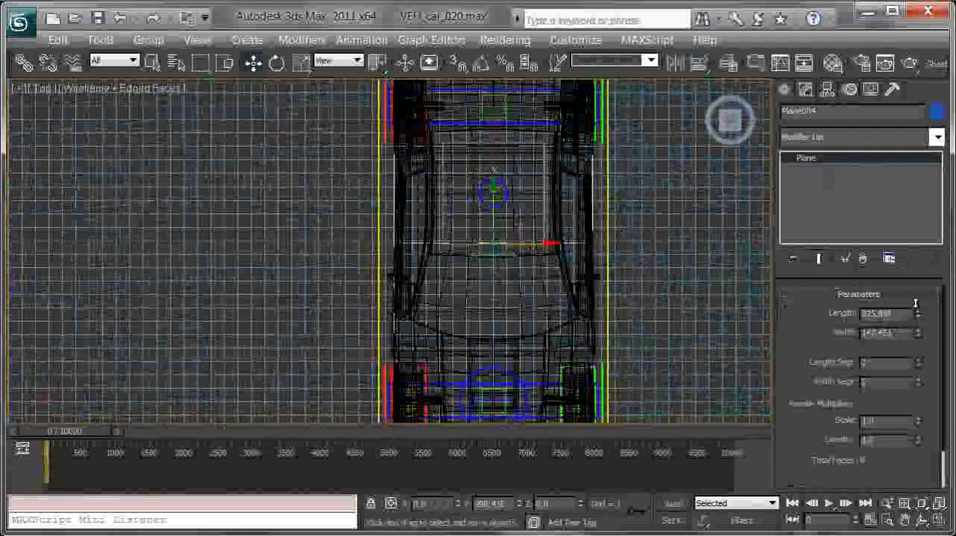
scroll(558, 241, down, 4)
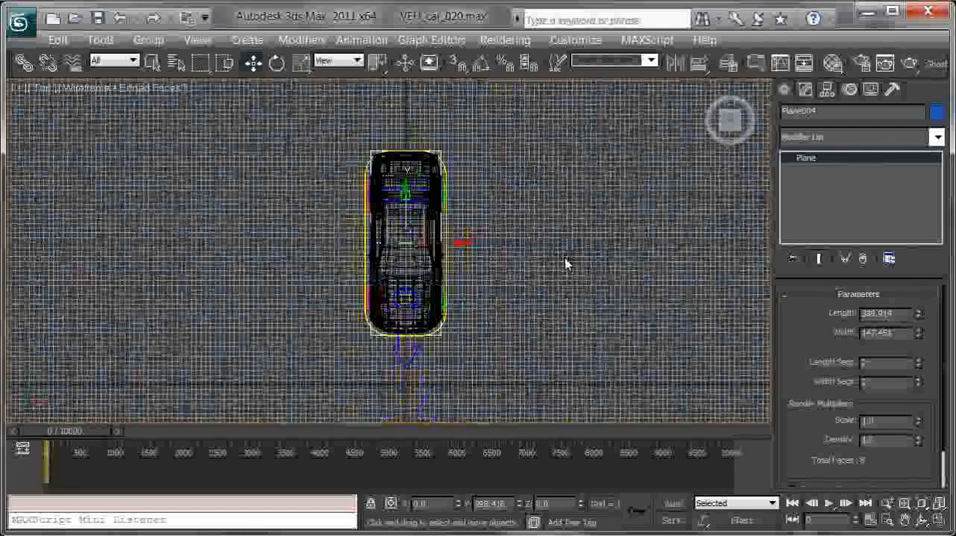
middle_drag(602, 240, 608, 234)
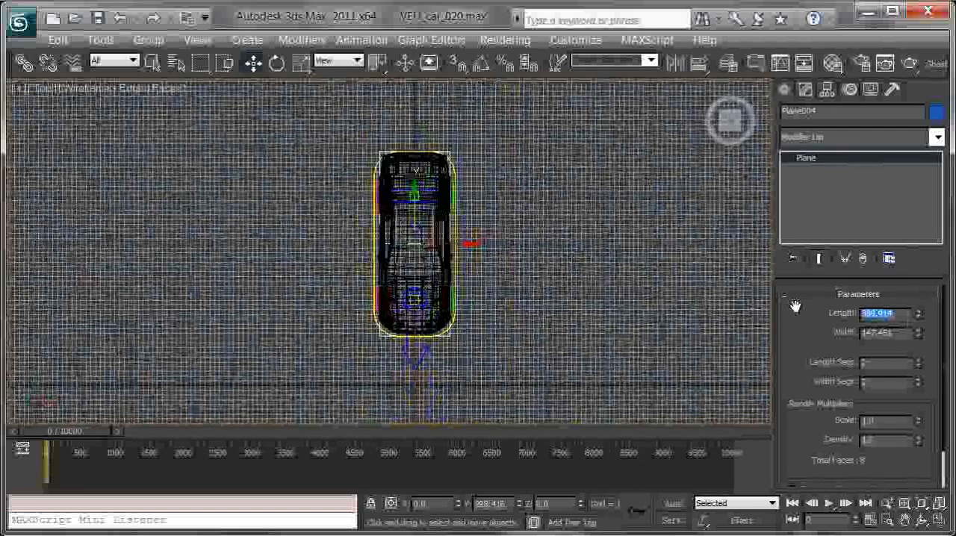
key(Return)
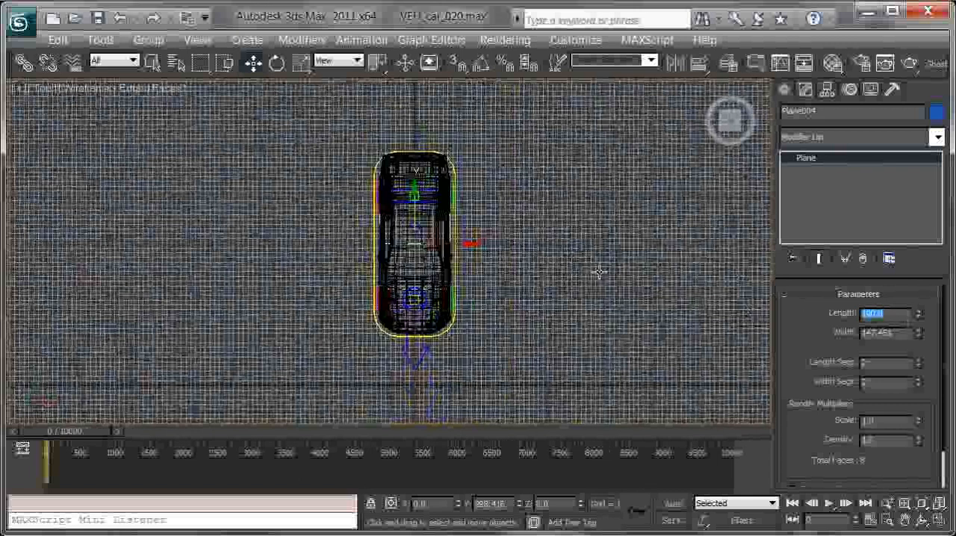
key(Return)
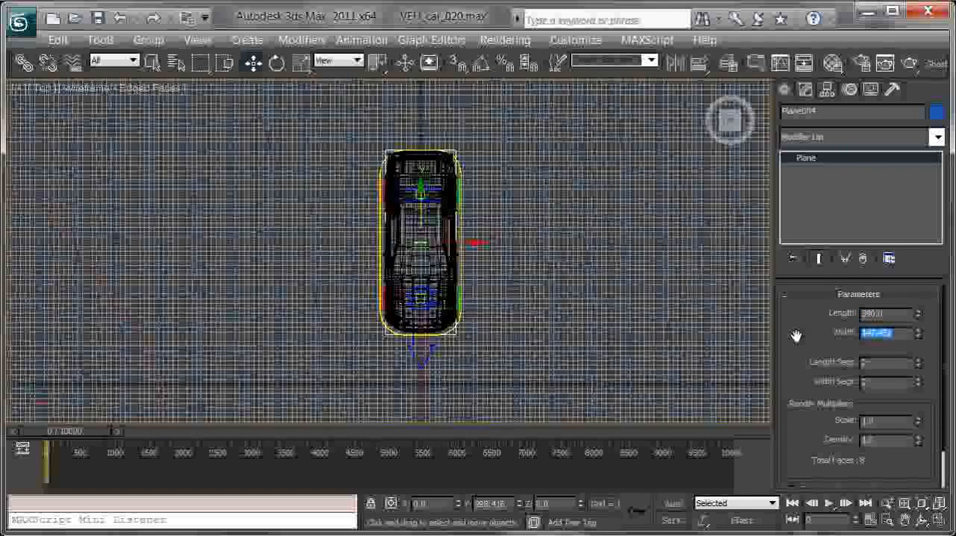
Step: Set the helper plane's width to 150 so it fits within the root control outline
text(180)
key(Return)
scroll(598, 258, up, 3)
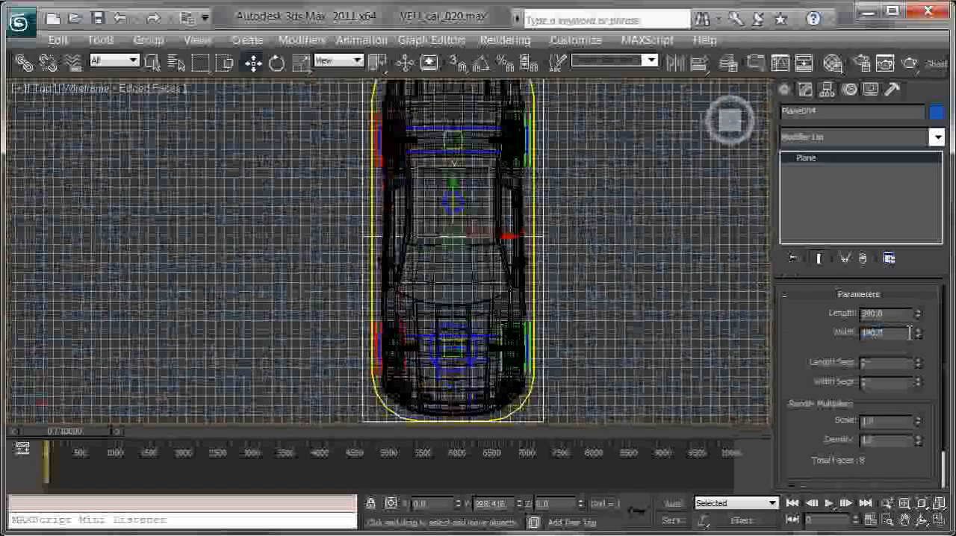
drag(921, 338, 920, 339)
drag(921, 343, 920, 342)
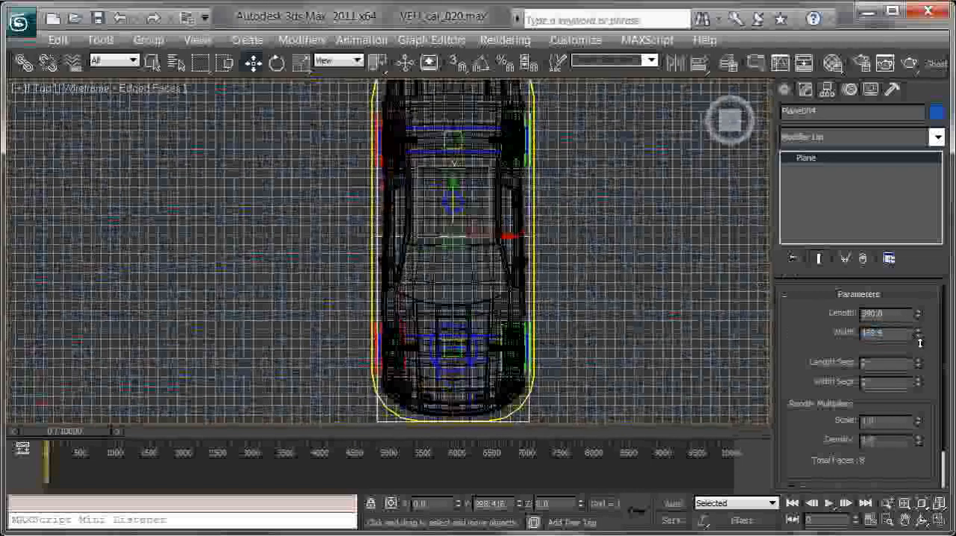
text(150)
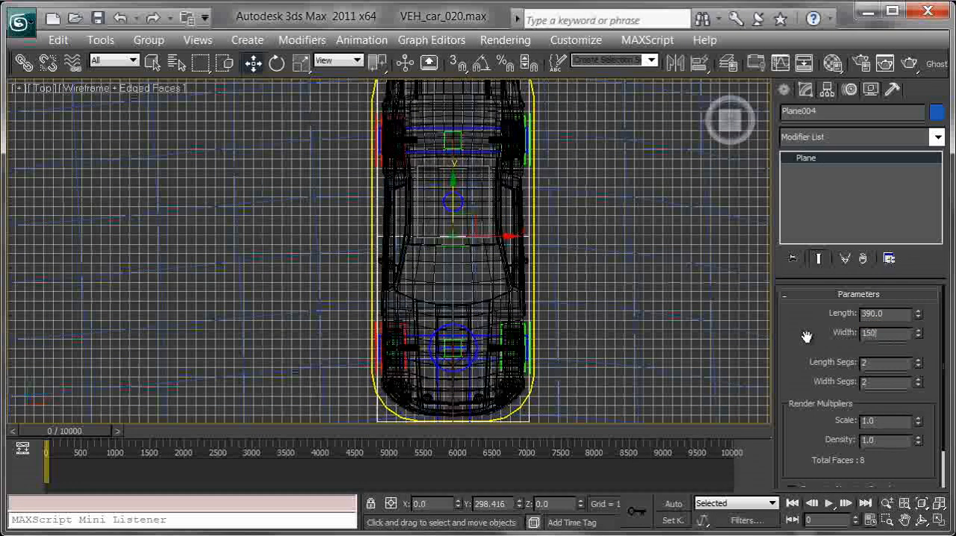
key(Return)
Step: Set the helper plane's length to 375 and show the car shaded in the perspective view
click(919, 311)
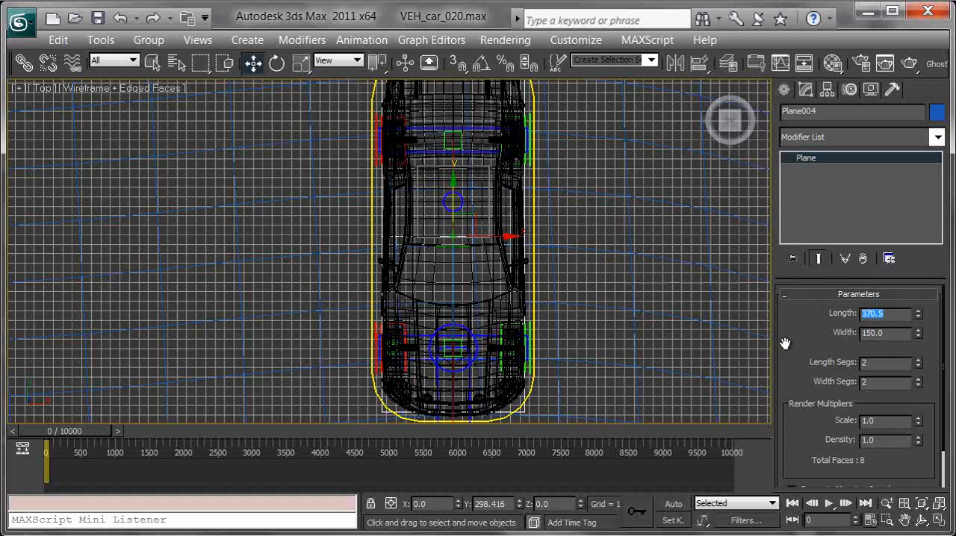
middle_drag(567, 163, 572, 219)
key(p)
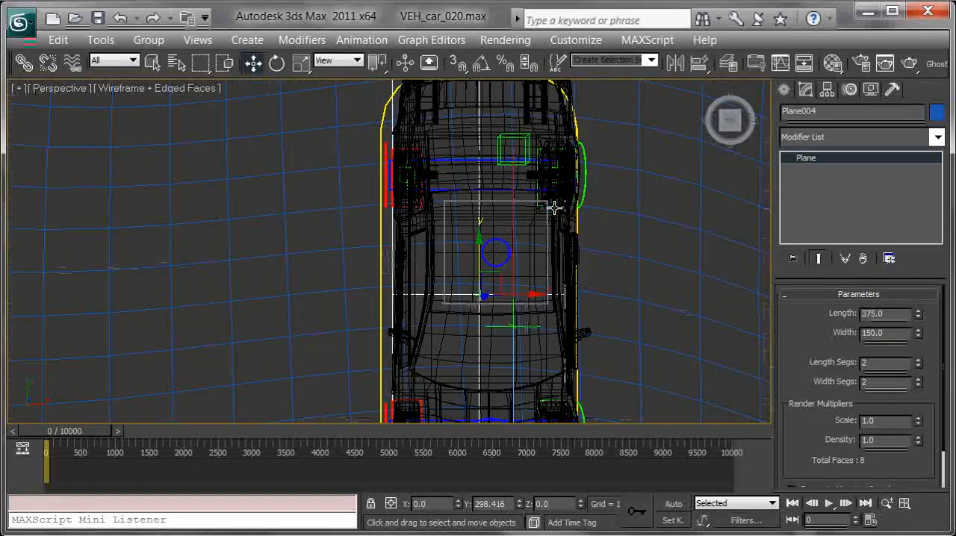
mouse_move(467, 256)
alt+middle_down()
mouse_move(572, 214)
mouse_move(594, 170)
mouse_move(616, 167)
mouse_move(570, 207)
mouse_move(341, 271)
alt+middle_up()
key(F3)
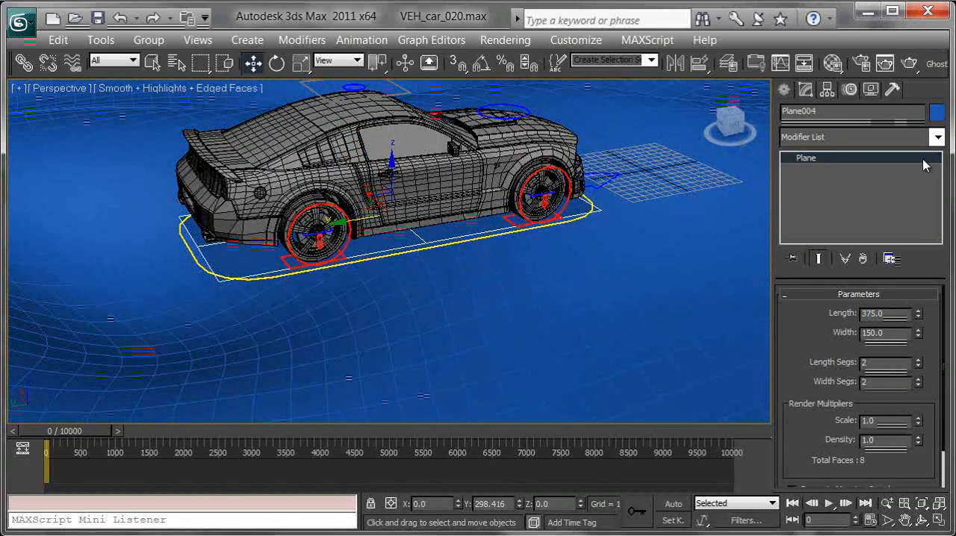
Step: Change the object color of the plane under the car to dark purple
click(937, 112)
click(319, 317)
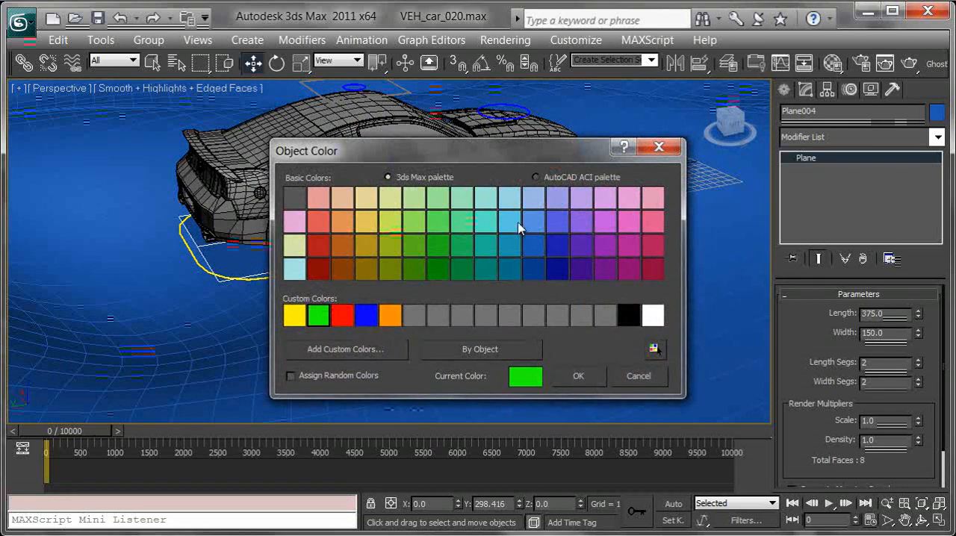
click(582, 268)
click(578, 376)
Step: Clone the purple plane as a single copy beside the car's right side and color the copy green
alt+middle_drag(483, 304, 340, 256)
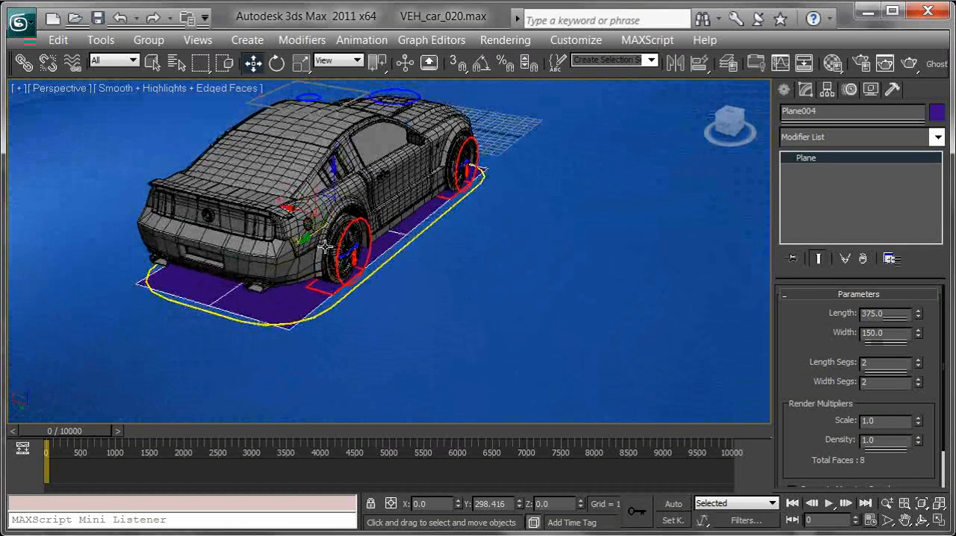
mouse_move(294, 211)
shift+mouse_down()
mouse_move(532, 269)
mouse_move(493, 257)
mouse_move(513, 266)
shift+mouse_up()
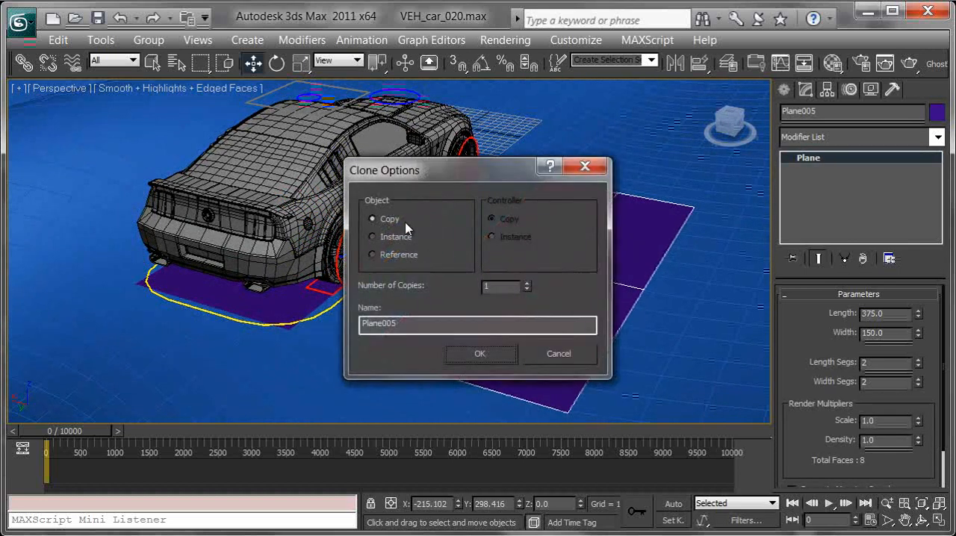
click(479, 355)
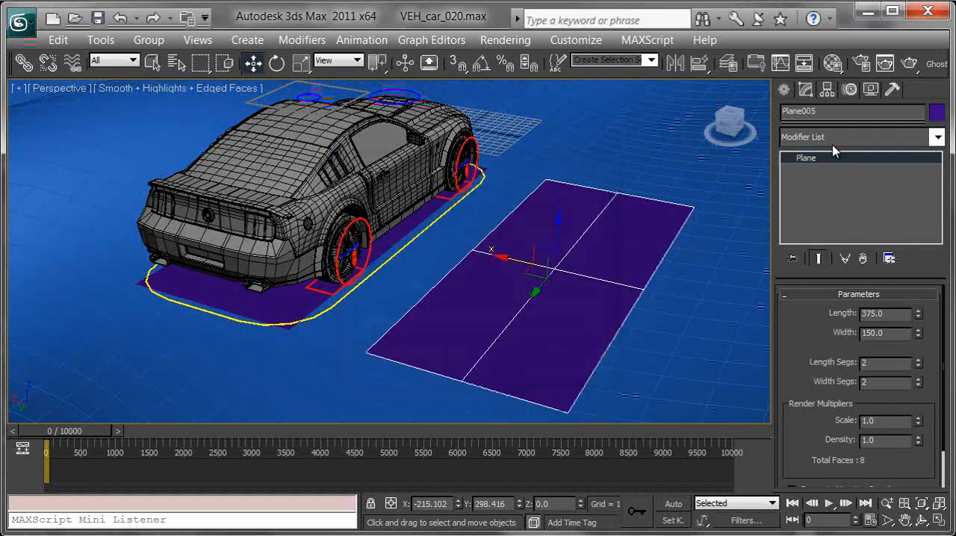
click(936, 112)
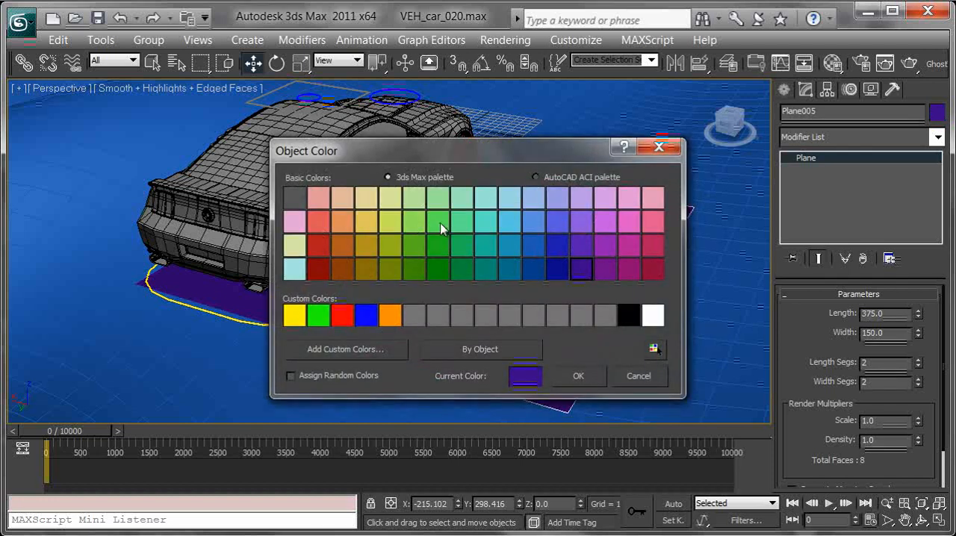
click(440, 223)
click(583, 376)
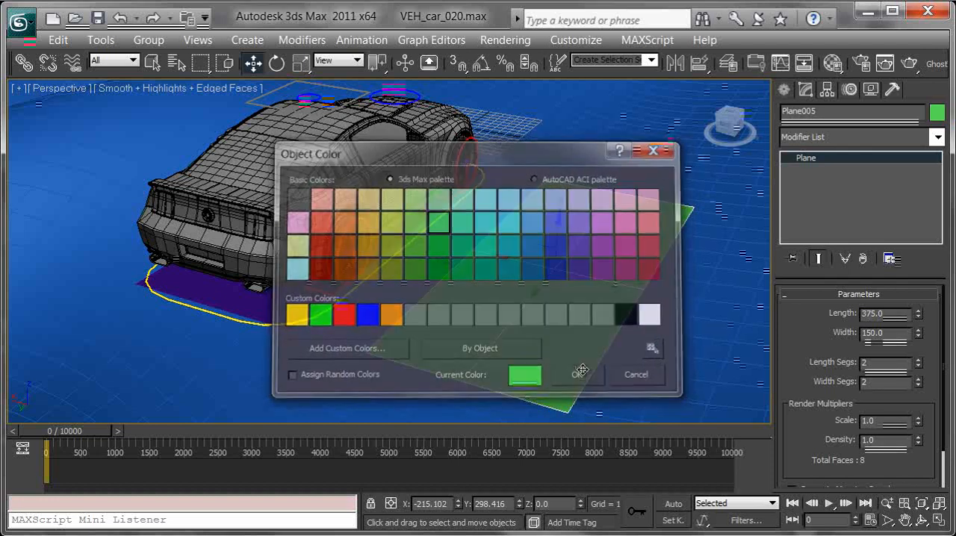
Step: Align the green plane to the red rectangular control under the car's rear right wheel
alt+middle_drag(617, 272, 571, 258)
scroll(311, 314, up, 3)
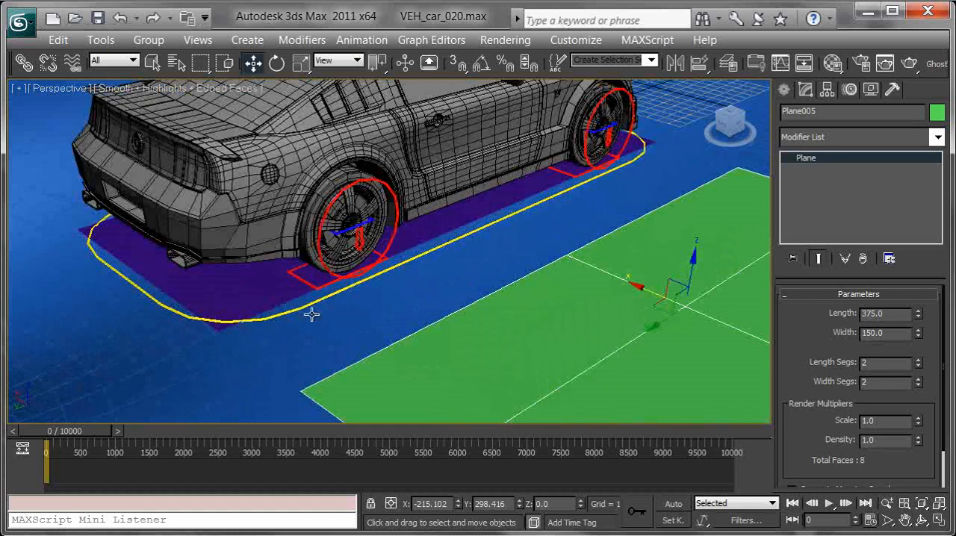
scroll(314, 291, up, 4)
key(alt+a)
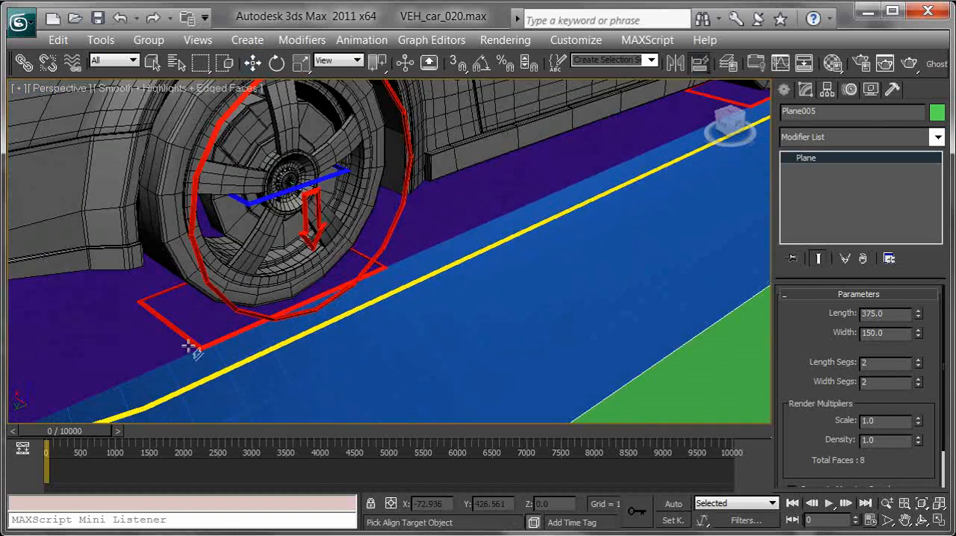
click(192, 344)
middle_drag(226, 346, 291, 343)
key(alt+a)
click(287, 345)
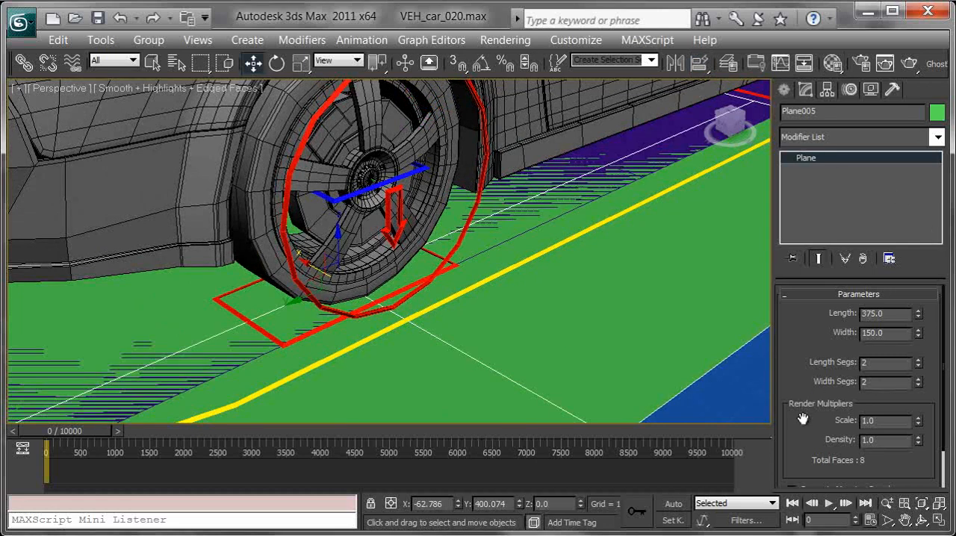
Step: Resize the green plane under the rear right wheel to length 50 and width 25
drag(918, 314, 907, 372)
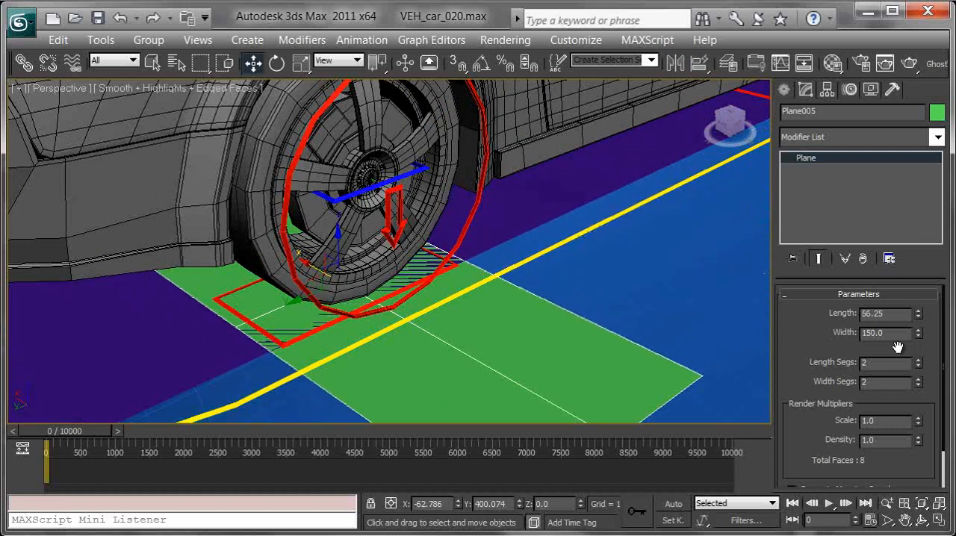
key(Tab)
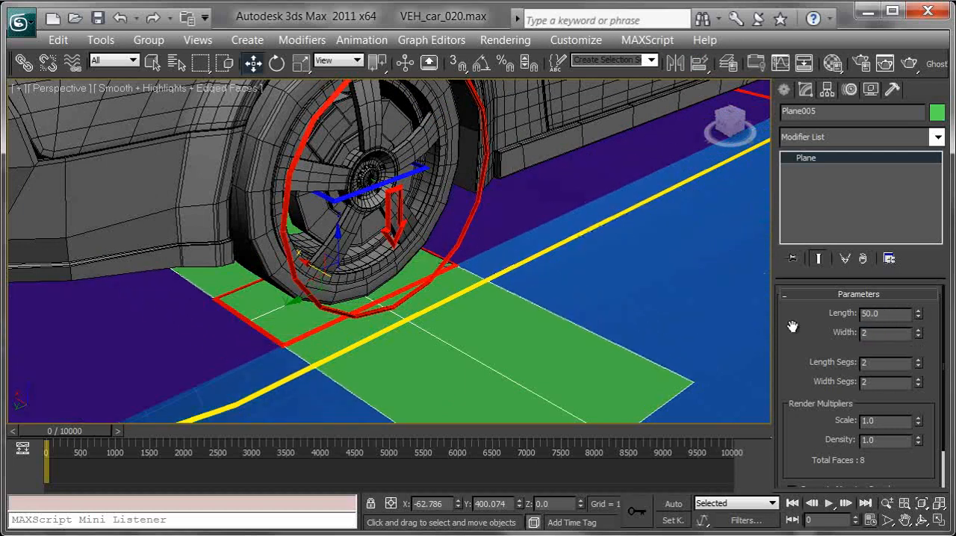
key(Return)
Step: Clone the small green wheel plane three times as copies, spaced out in a row beside the car
alt+middle_drag(478, 230, 444, 222)
middle_drag(561, 226, 356, 322)
scroll(312, 286, down, 5)
shift+drag(266, 321, 471, 321)
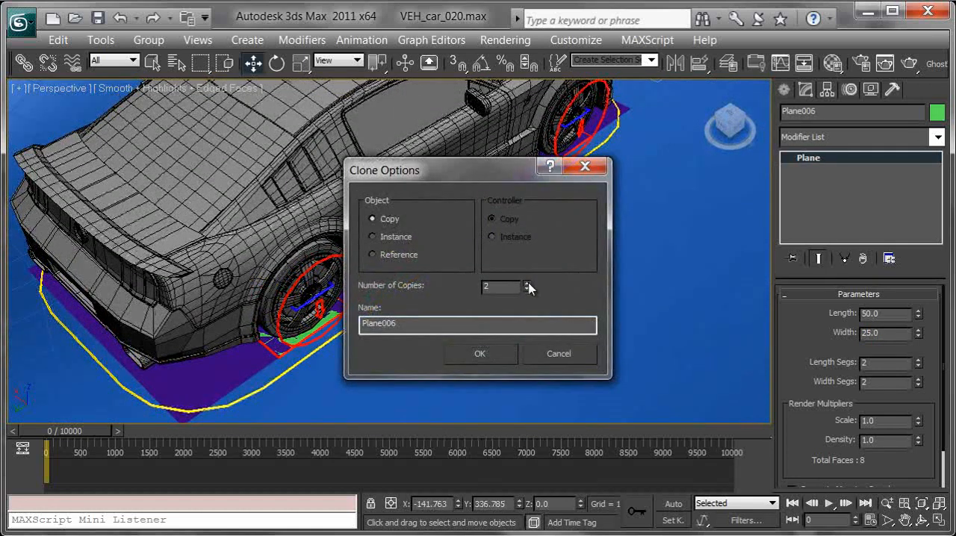
click(497, 353)
Step: Lower the purple plane in Z to about -116, clear of the wheel controls
mouse_move(651, 309)
middle_down()
mouse_move(465, 269)
mouse_move(427, 291)
middle_up()
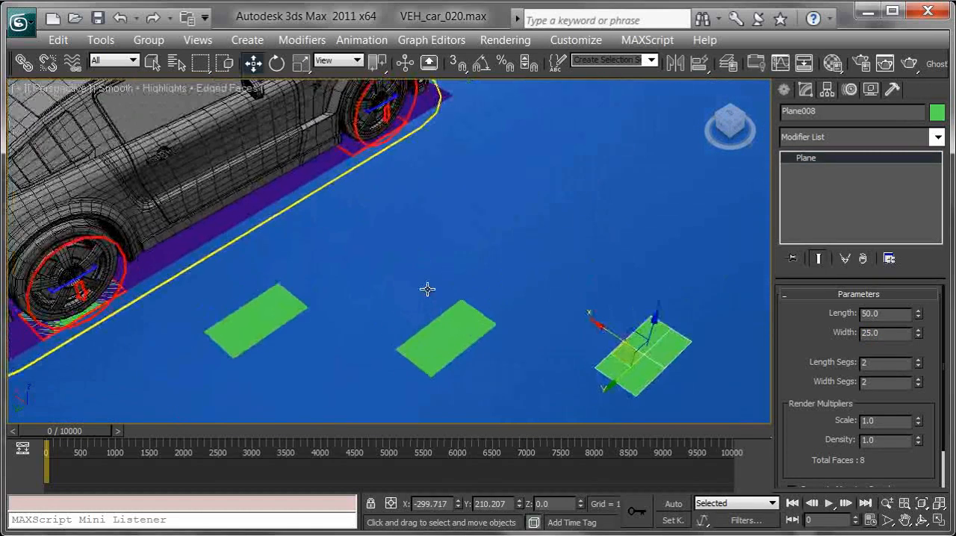
middle_drag(385, 224, 437, 237)
click(331, 201)
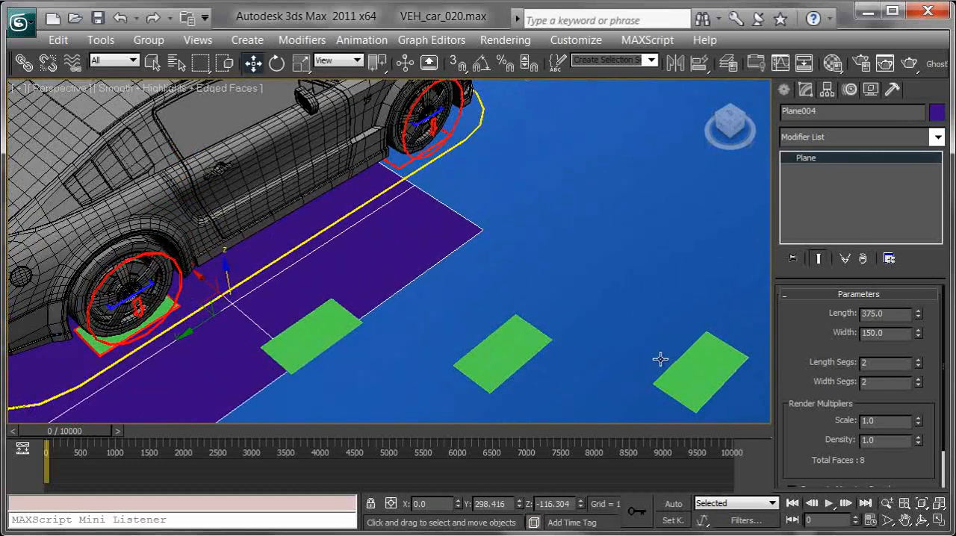
Step: Align two of the green copies to the controls under the front right and front left wheels
click(708, 373)
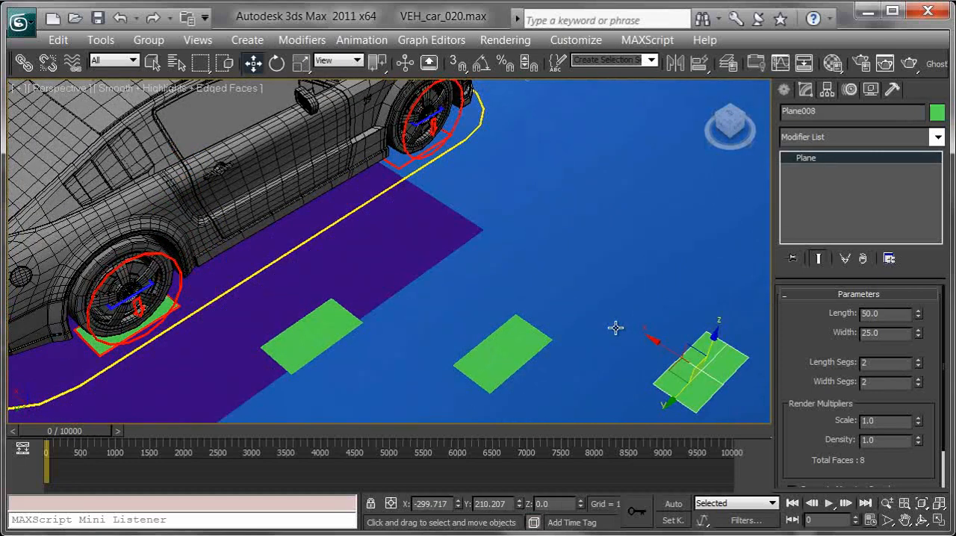
click(399, 165)
click(509, 370)
alt+middle_drag(608, 229, 455, 333)
key(shift+a)
click(463, 273)
Step: Align the remaining green plane to the rear left wheel control, VEH_car_wheelRear_L_CTRL
click(211, 219)
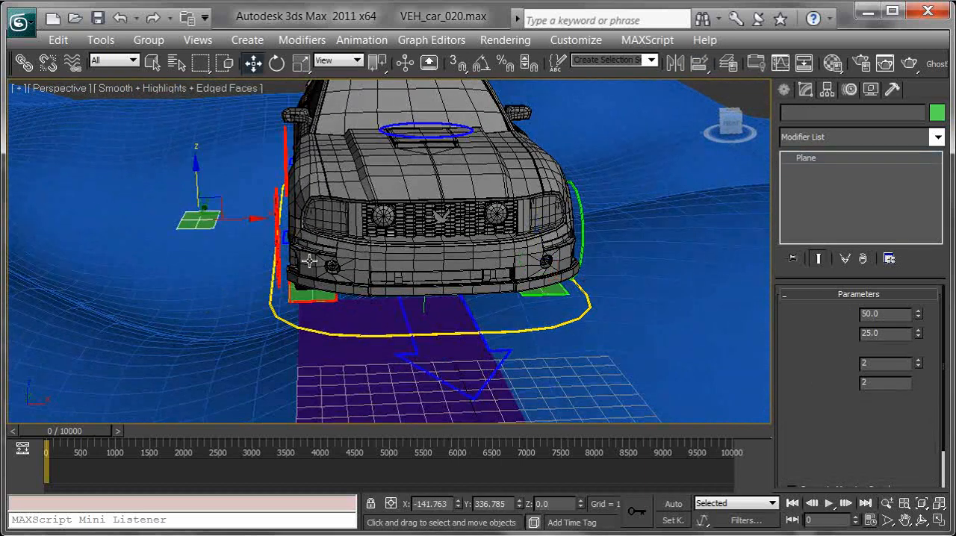
key(shift+a)
alt+middle_drag(549, 278, 487, 268)
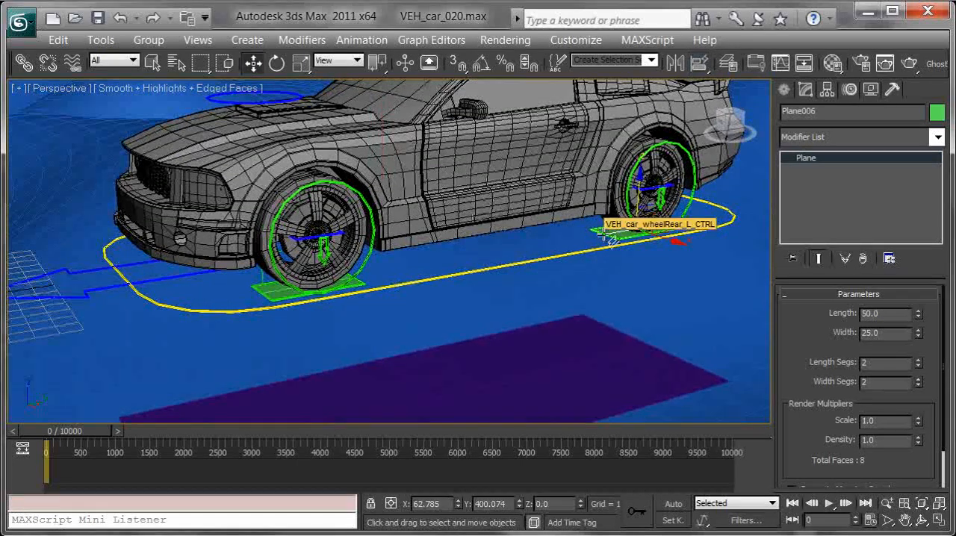
click(680, 224)
Step: Reset the purple plane's Z position to 0 so it sits at the car's base
click(514, 395)
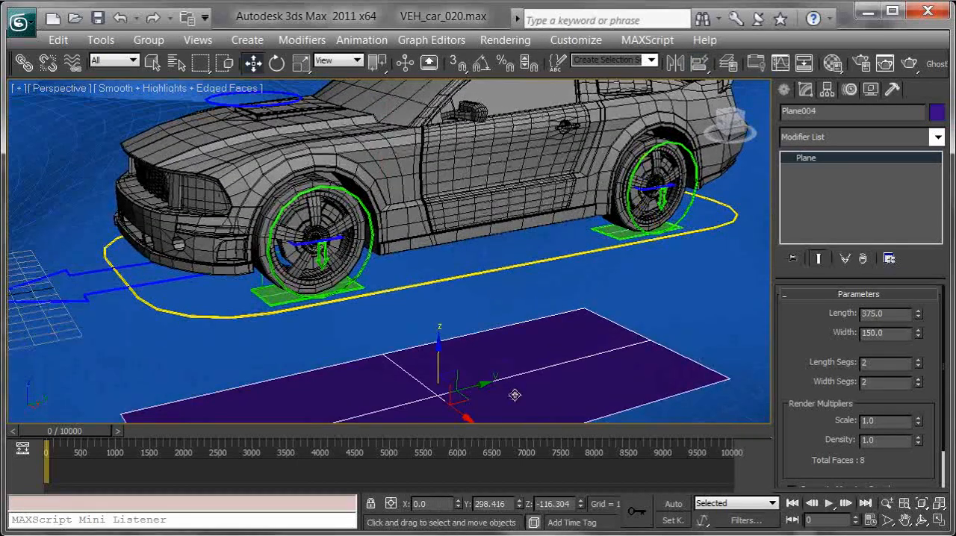
right_click(581, 504)
mouse_move(497, 335)
alt+middle_down()
mouse_move(550, 321)
mouse_move(687, 335)
mouse_move(722, 324)
mouse_move(345, 293)
mouse_move(496, 320)
mouse_move(519, 299)
mouse_move(509, 323)
alt+middle_up()
alt+middle_drag(337, 311, 508, 321)
alt+middle_drag(632, 330, 512, 288)
scroll(490, 273, down, 5)
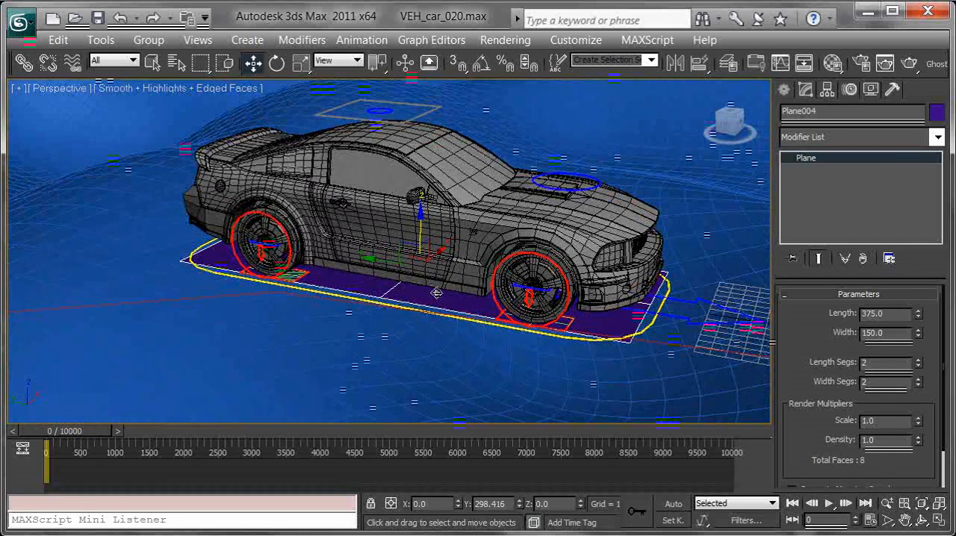
alt+middle_drag(538, 299, 511, 305)
scroll(511, 305, down, 3)
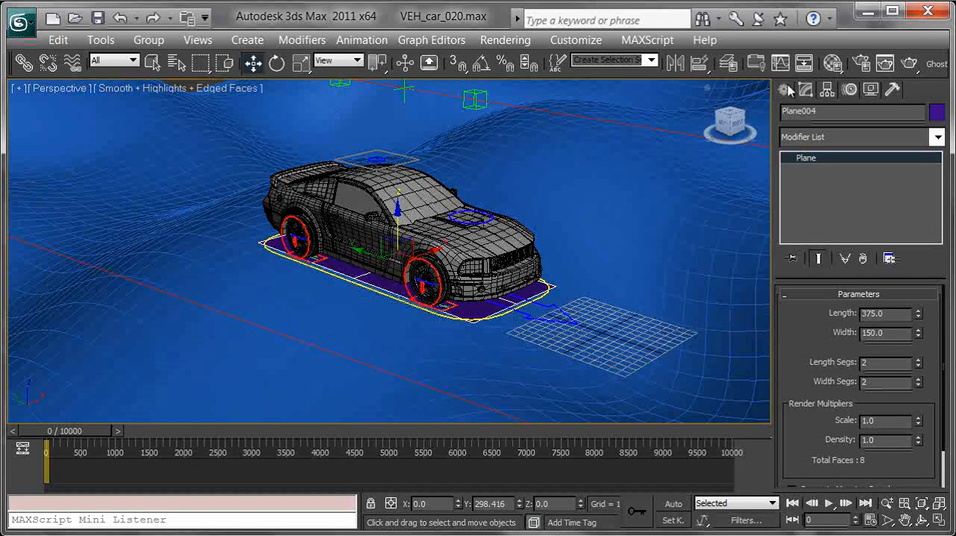
Step: Create a Geometric/Deformable Conform space warp on the ground beside the car
middle_drag(595, 214, 557, 263)
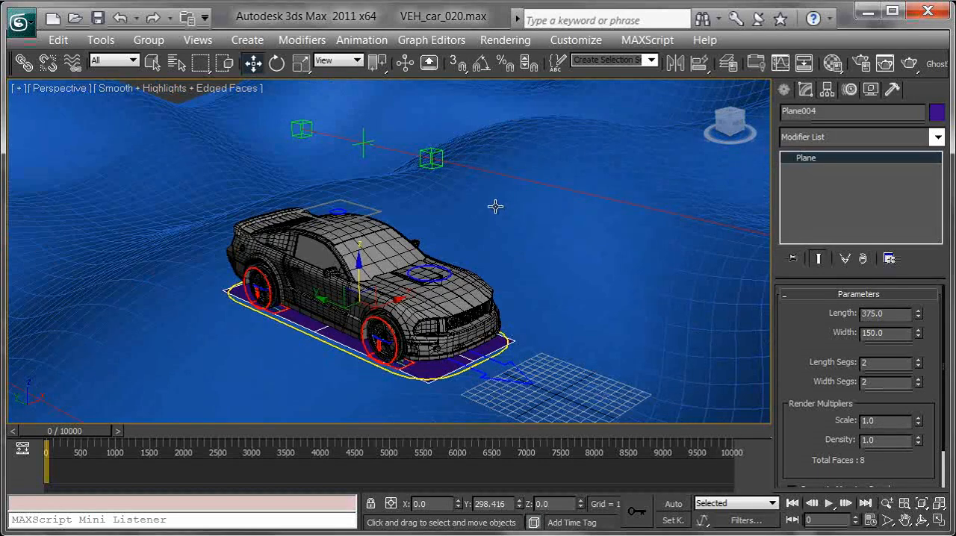
click(784, 90)
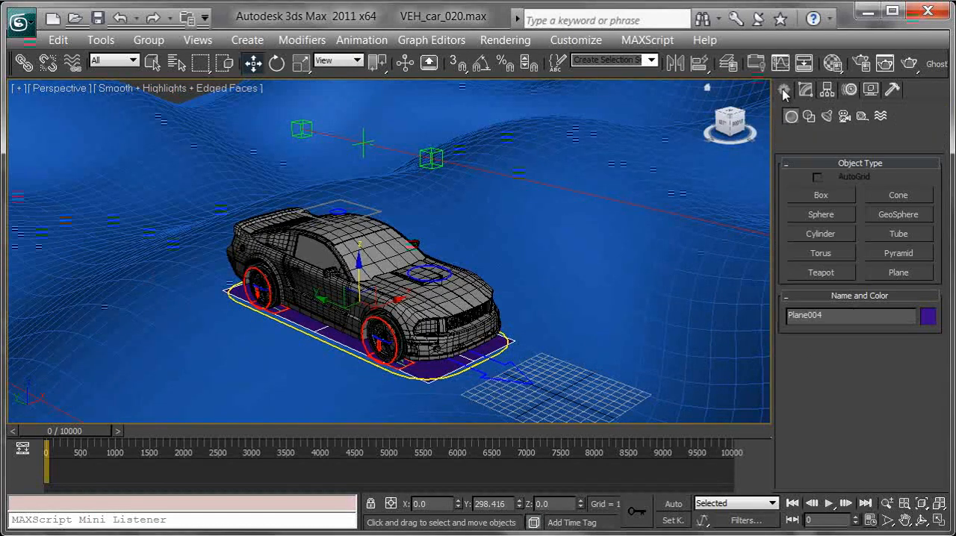
click(880, 117)
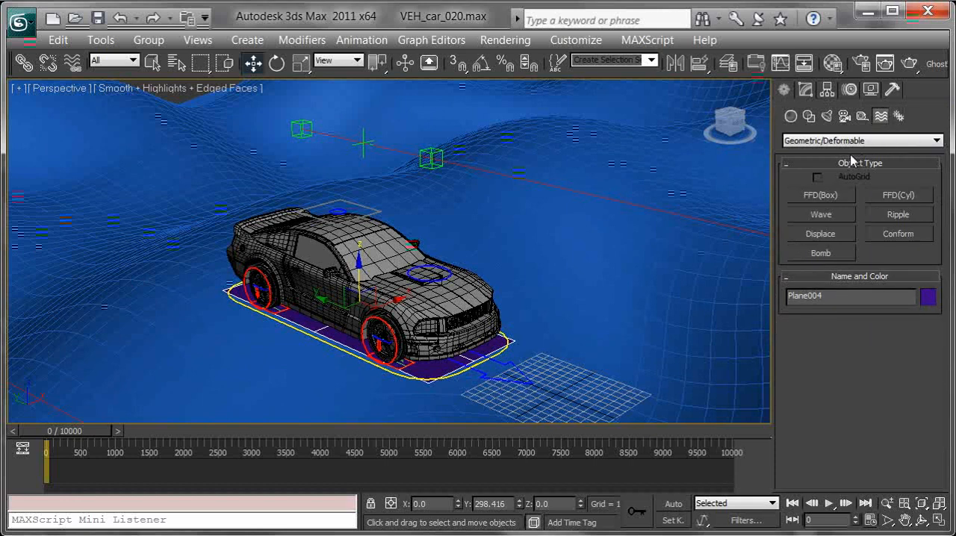
click(848, 142)
click(831, 172)
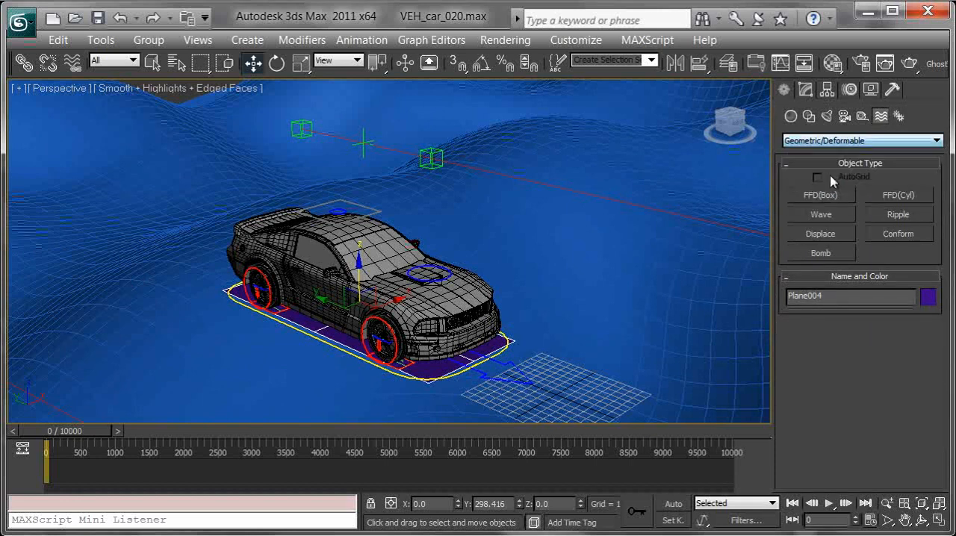
click(896, 236)
drag(602, 308, 592, 254)
alt+middle_drag(574, 257, 587, 284)
Step: Align the Conform space warp to the green box control above the rear of the car
key(w)
alt+middle_drag(441, 225, 453, 226)
key(shift+a)
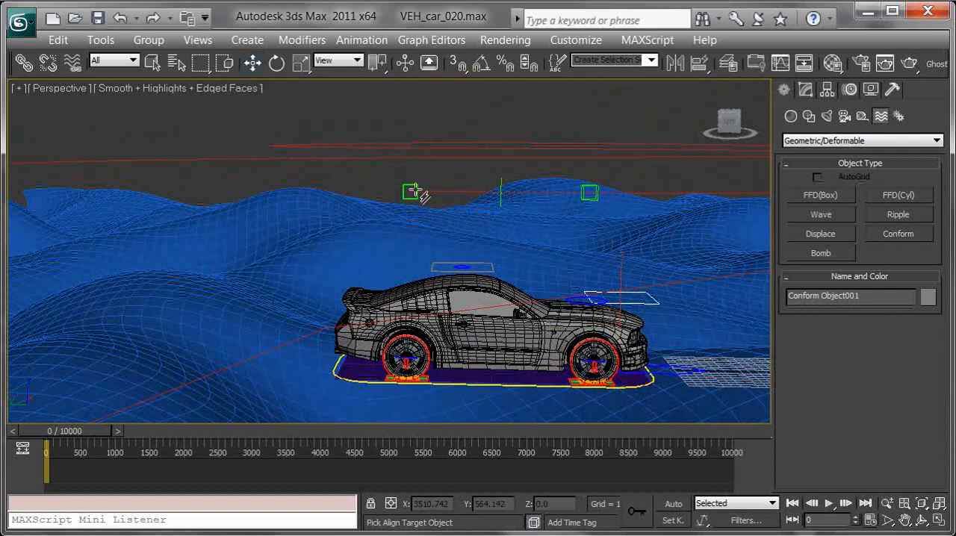
click(410, 192)
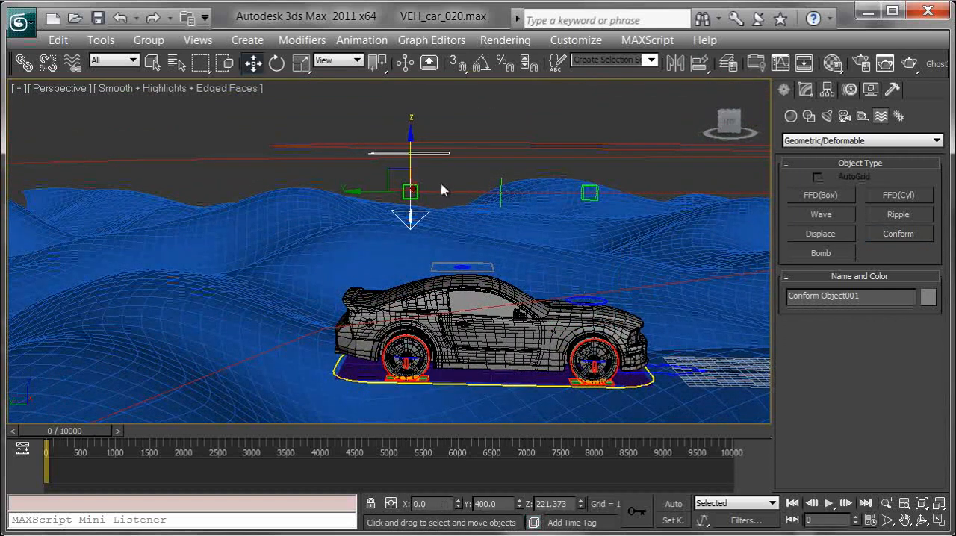
Step: Link the Conform space warp to the green box control above the car's rear as its parent
alt+middle_drag(480, 193, 492, 188)
middle_drag(464, 236, 359, 153)
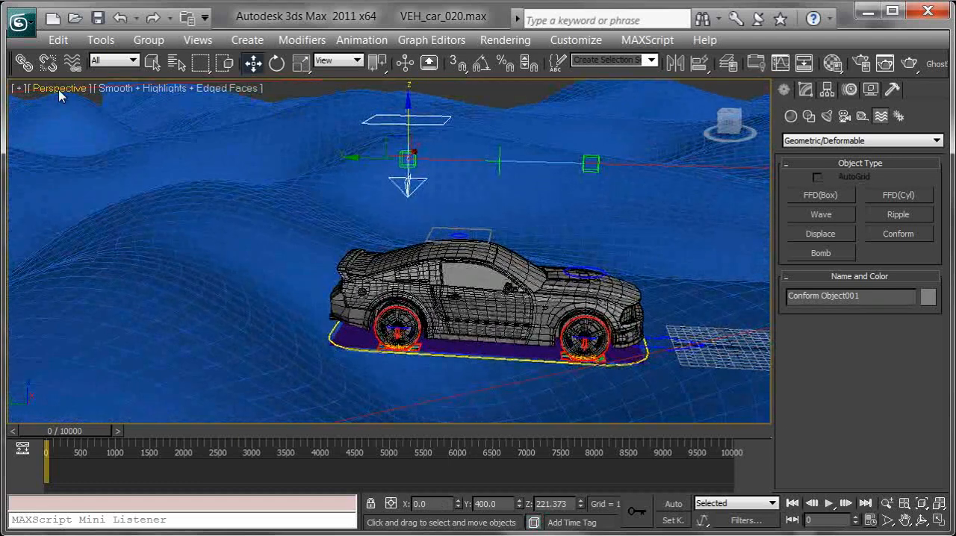
click(24, 64)
mouse_move(452, 127)
alt+middle_down()
mouse_move(471, 110)
mouse_move(459, 114)
alt+middle_up()
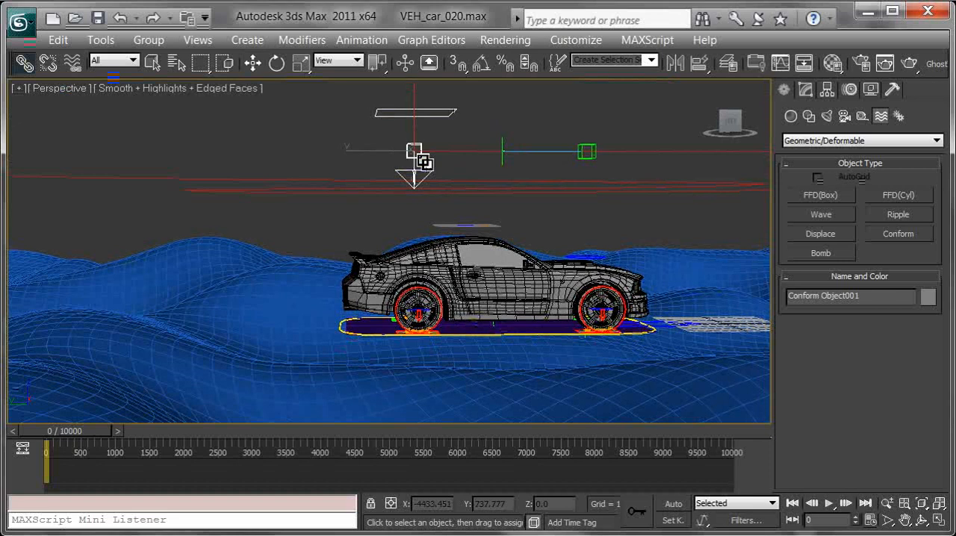
click(73, 63)
alt+middle_drag(461, 123, 455, 115)
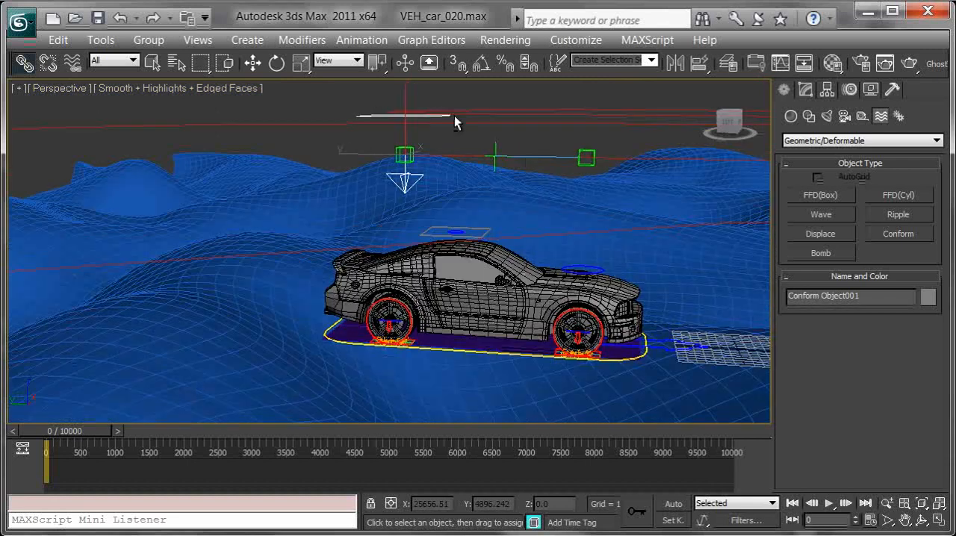
Step: Play the animation to check whether the Conform space warp travels with the car, and return to frame 0
mouse_move(81, 432)
mouse_down()
mouse_move(97, 438)
mouse_move(78, 439)
mouse_up()
click(825, 506)
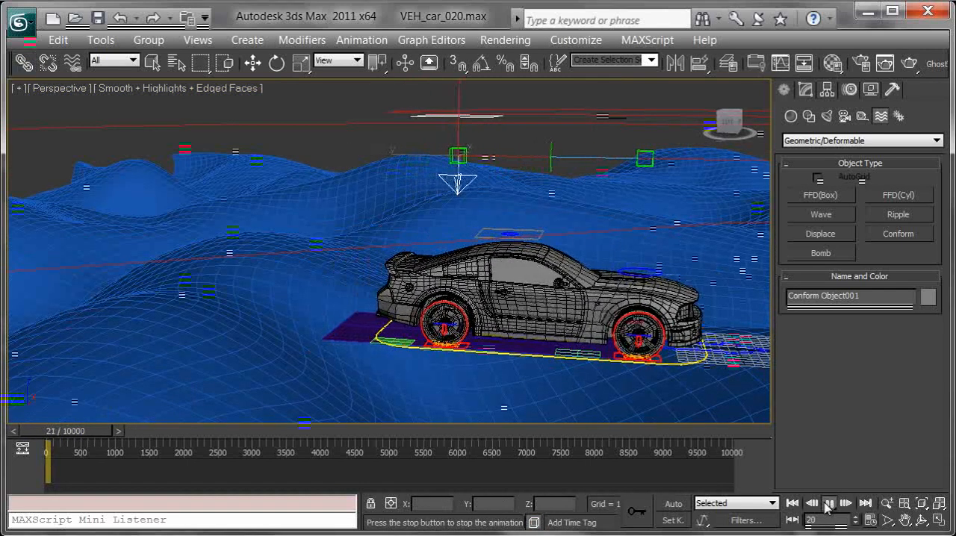
click(792, 505)
Step: Clear the selection and hide the home grid in the perspective view
alt+middle_drag(632, 253, 530, 239)
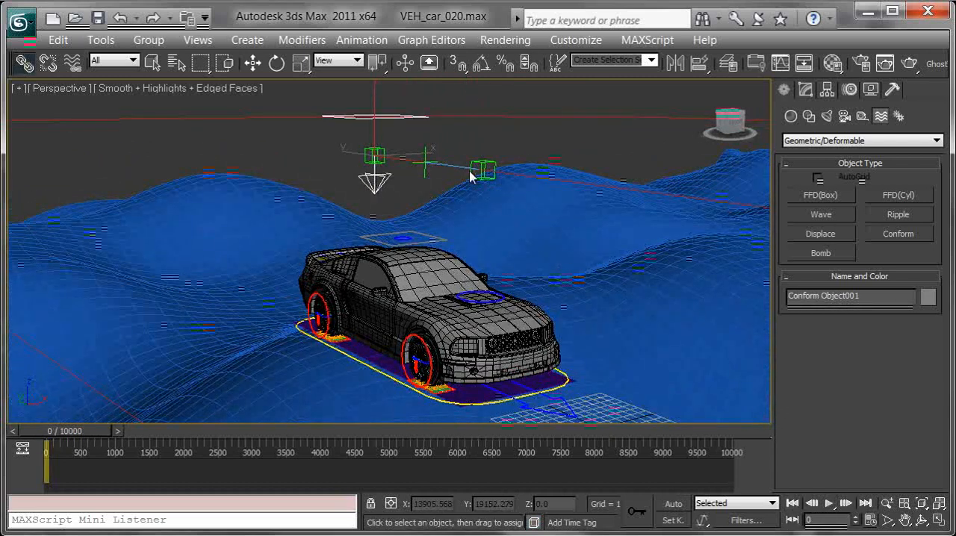
scroll(466, 174, down, 4)
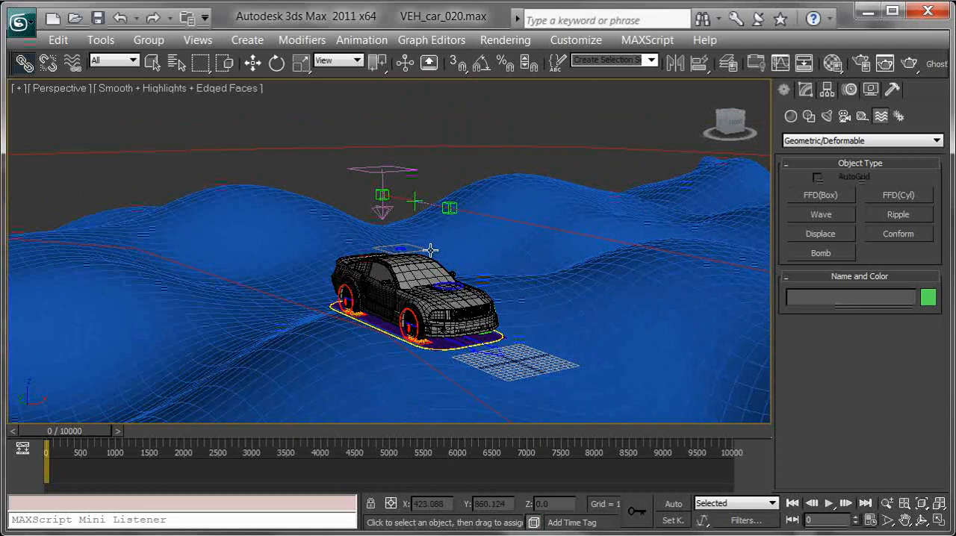
click(322, 185)
middle_drag(322, 185, 355, 154)
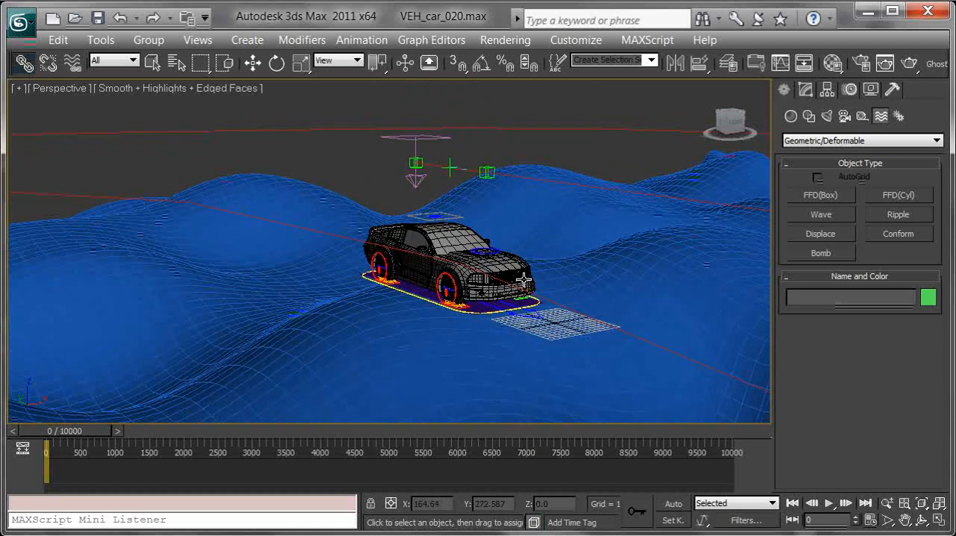
scroll(514, 259, up, 3)
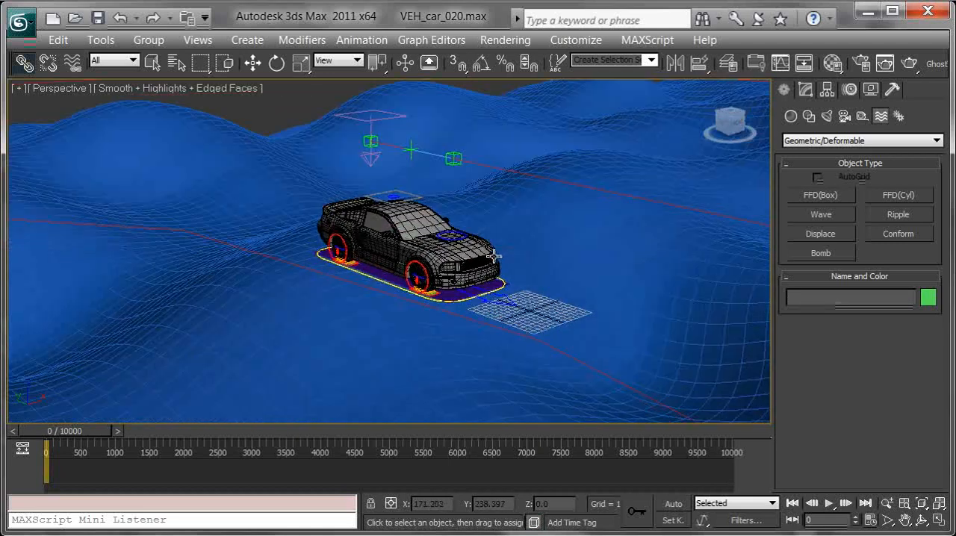
mouse_move(495, 263)
alt+middle_down()
mouse_move(507, 269)
mouse_move(490, 268)
alt+middle_up()
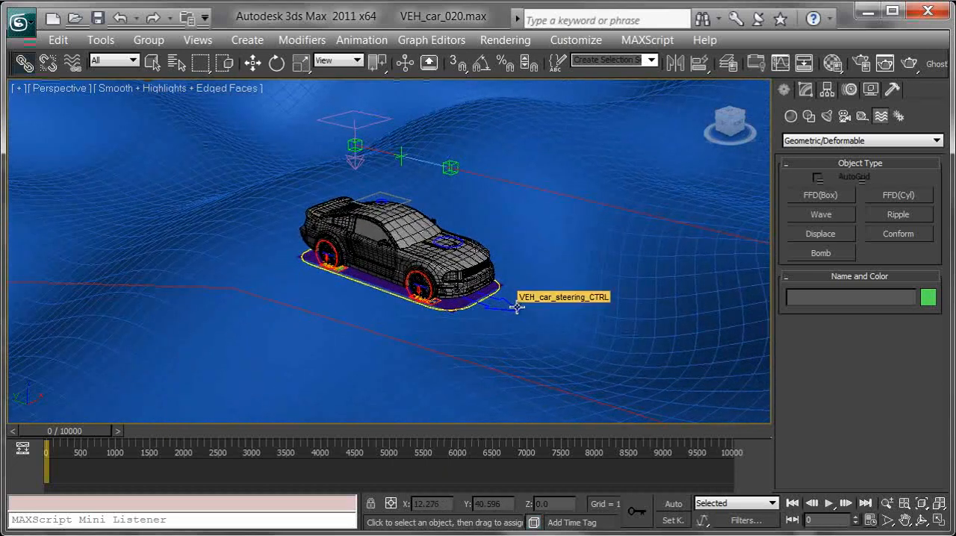